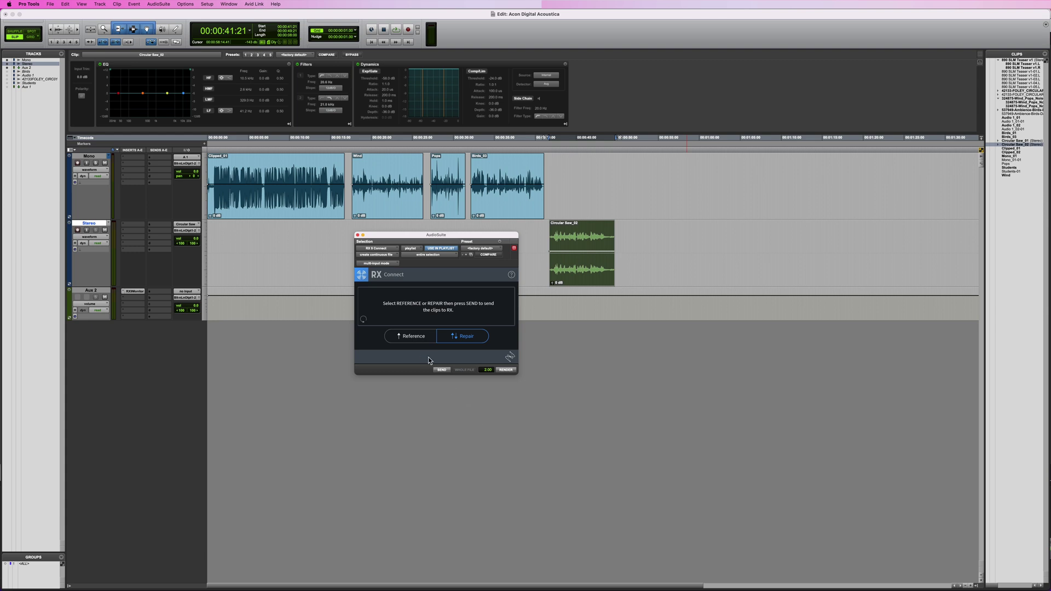
Send the selected dialogue clips through RX Connect's Repair mode into iZotope RX 9
{"action": "left_click", "coordinate": [437, 371]}
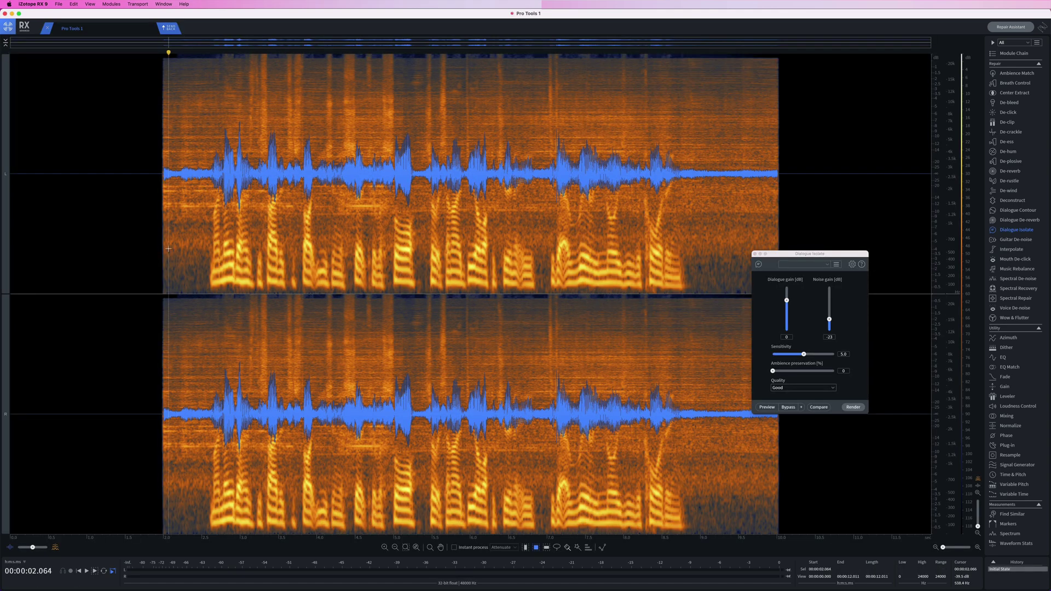
Play back the dialogue clip in RX 9 to audition it
{"action": "key", "text": "space"}
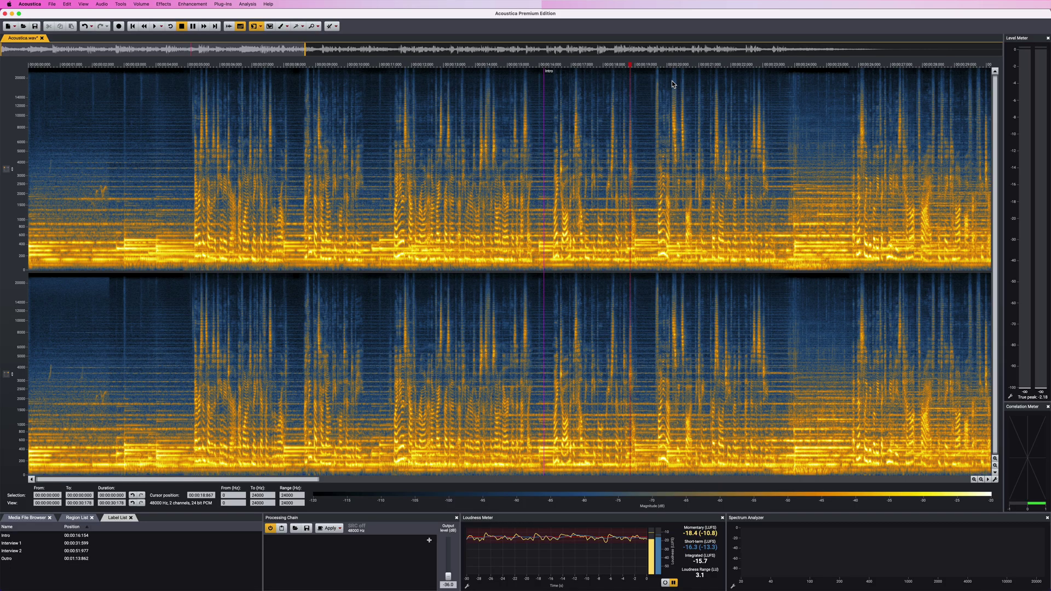
Select a narrow region near the 20-second point and zoom in around the Intro label
{"action": "left_click_drag", "start_coordinate": [672, 81], "coordinate": [677, 130]}
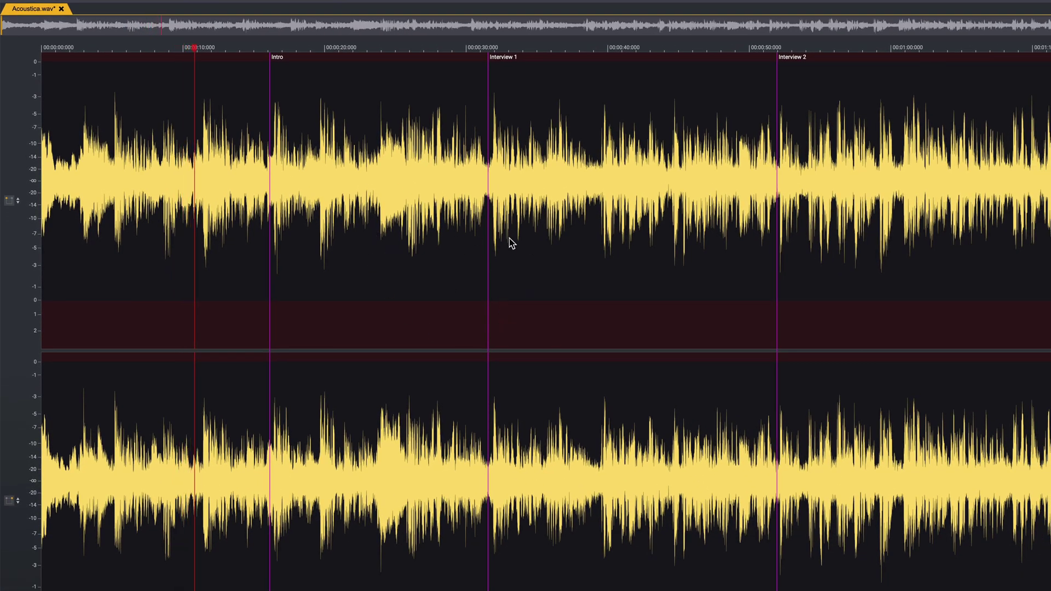
{"action": "scroll", "coordinate": [542, 280], "scroll_direction": "up", "scroll_amount": 2}
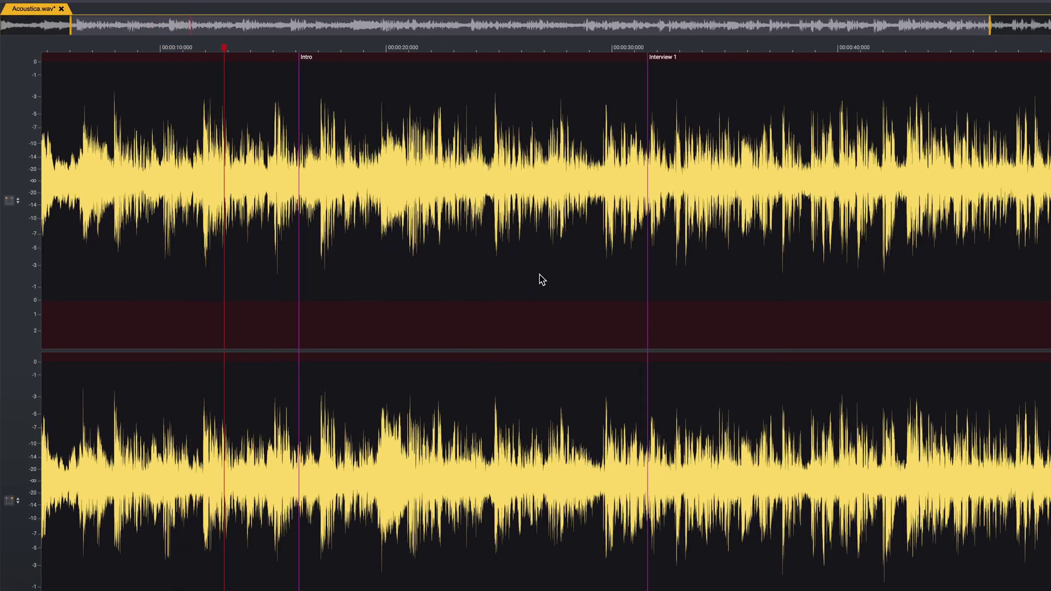
{"action": "scroll", "coordinate": [542, 281], "scroll_direction": "up", "scroll_amount": 3}
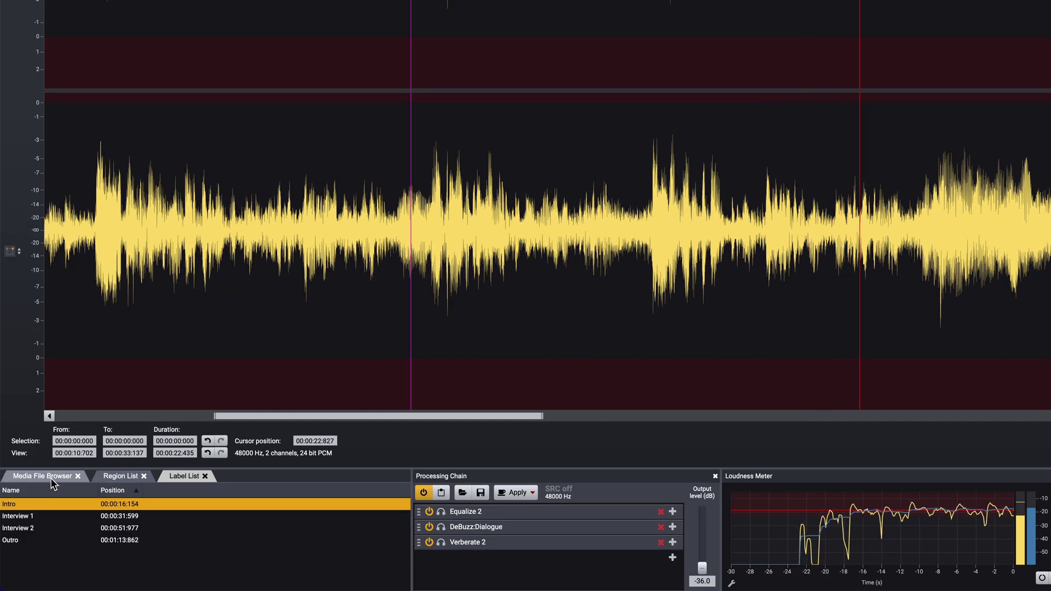
Look through the Media File Browser and Label List, then open the Equalize 2 settings
{"action": "left_click", "coordinate": [51, 476]}
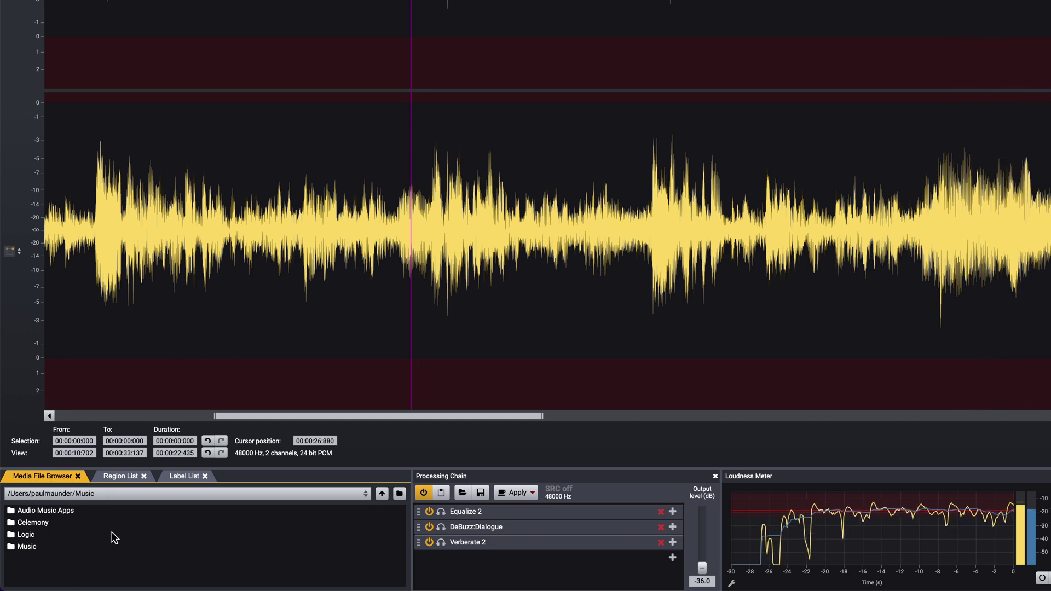
{"action": "left_click", "coordinate": [182, 476]}
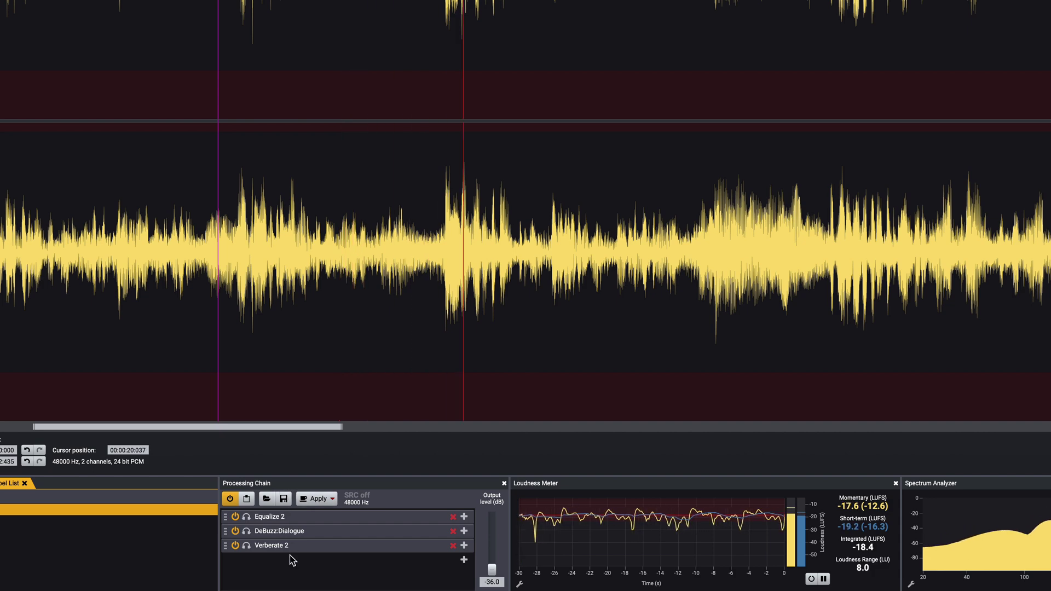
{"action": "double_click", "coordinate": [276, 519]}
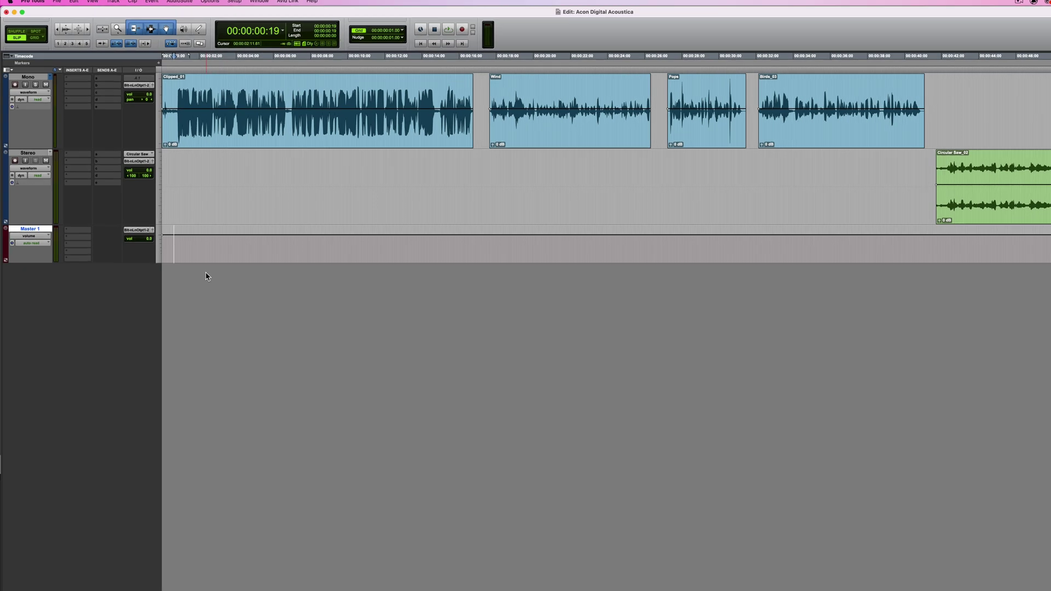
Audition the session, then transfer Clipped_01 via AudioSuite's Acon Digital Transfer to Acoustica
{"action": "key", "text": "space"}
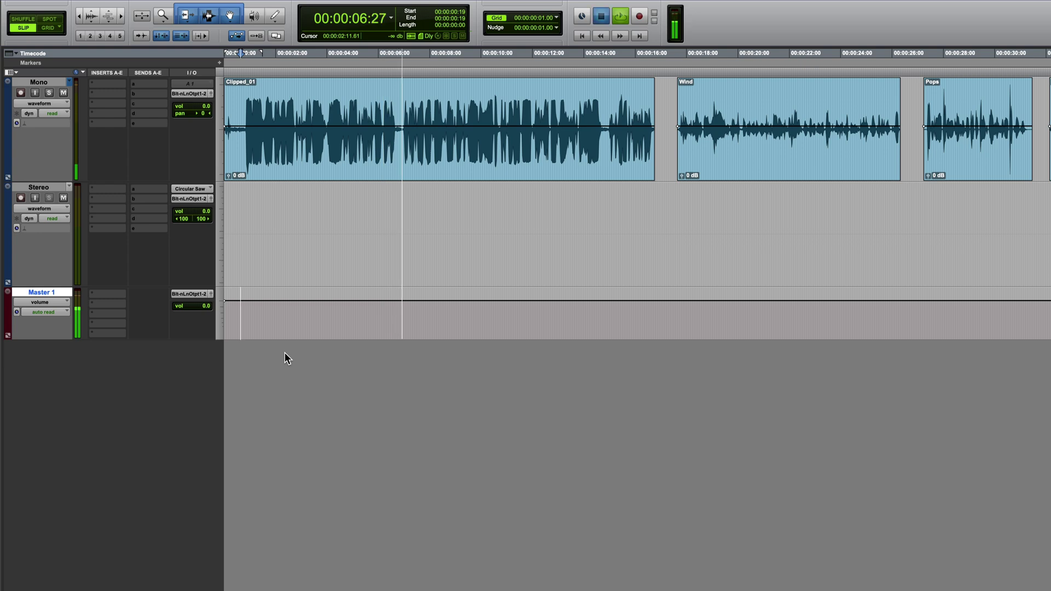
{"action": "key", "text": "space"}
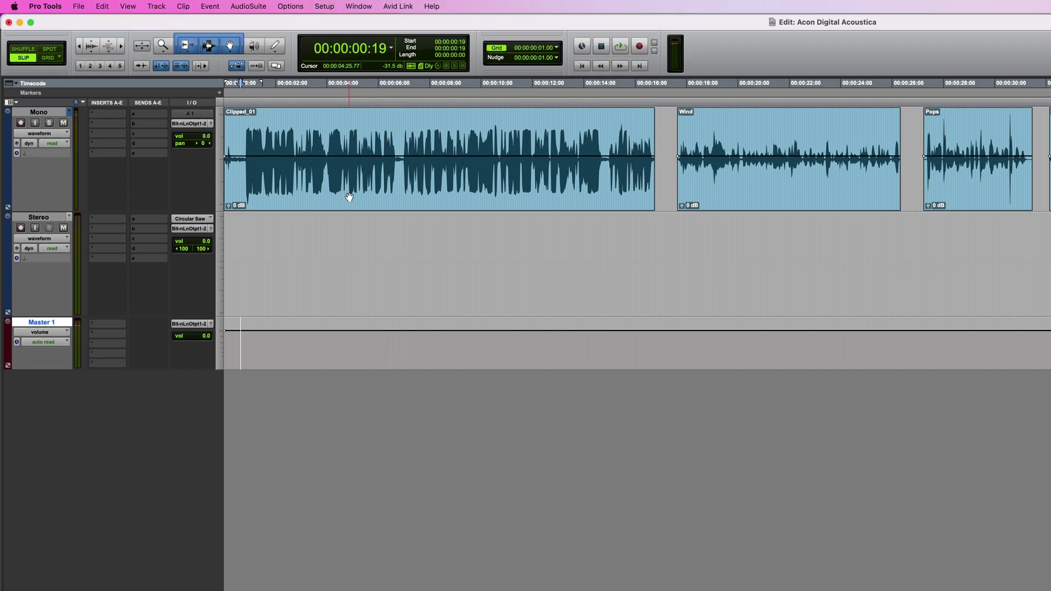
{"action": "left_click", "coordinate": [315, 136]}
{"action": "left_click", "coordinate": [248, 6]}
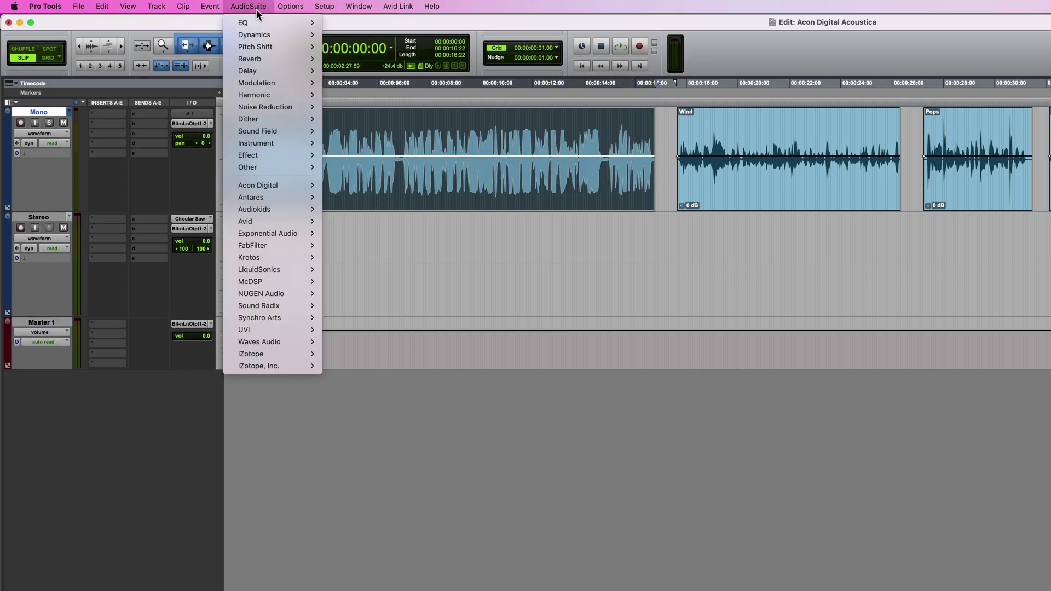
{"action": "mouse_move", "coordinate": [291, 189]}
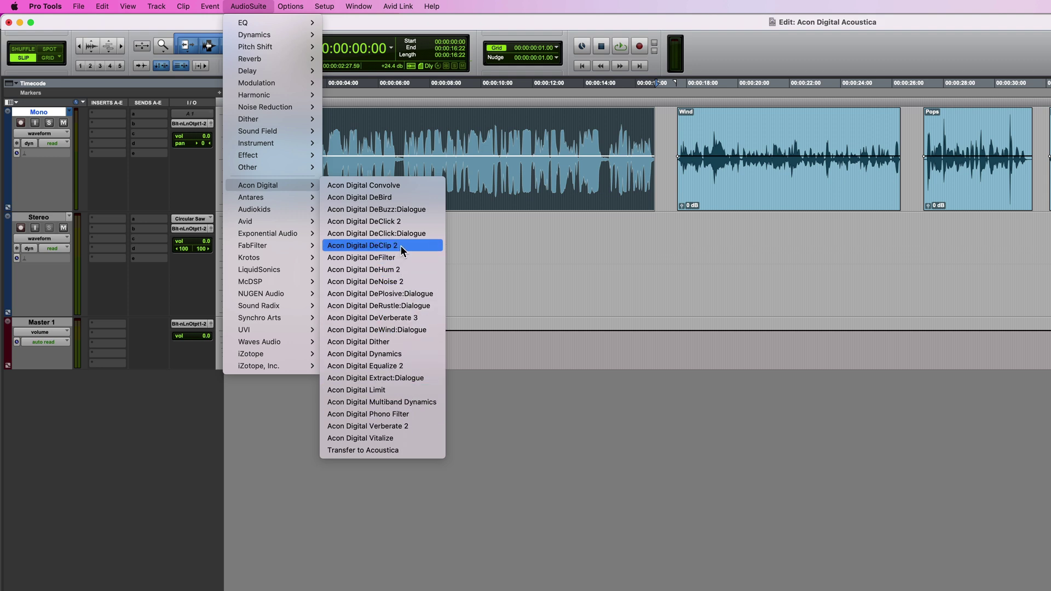
{"action": "left_click", "coordinate": [419, 452]}
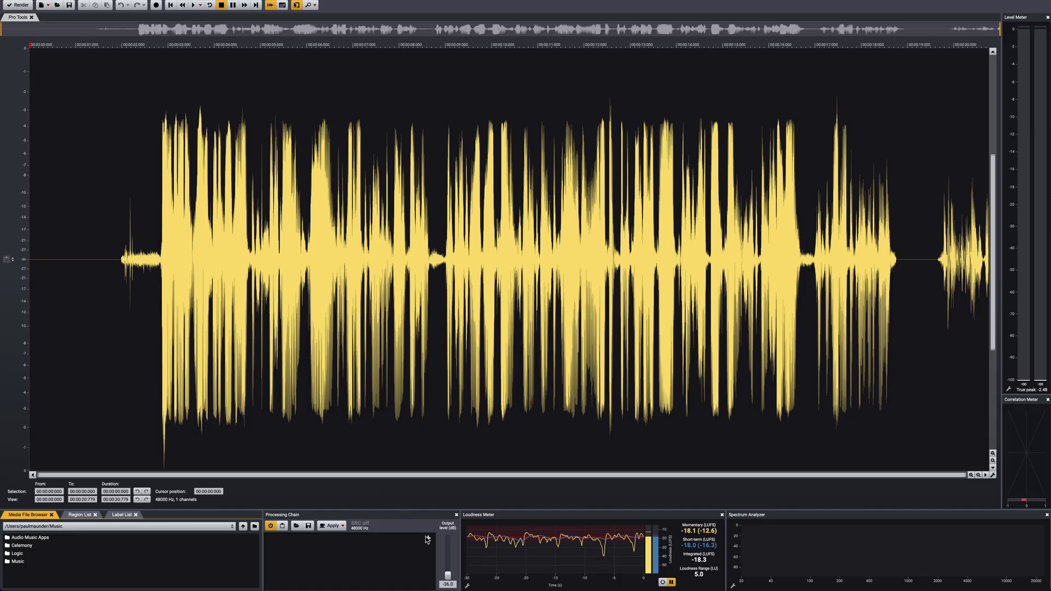
Add DeClip from the Enhancement category to the processing chain
{"action": "left_click", "coordinate": [427, 540]}
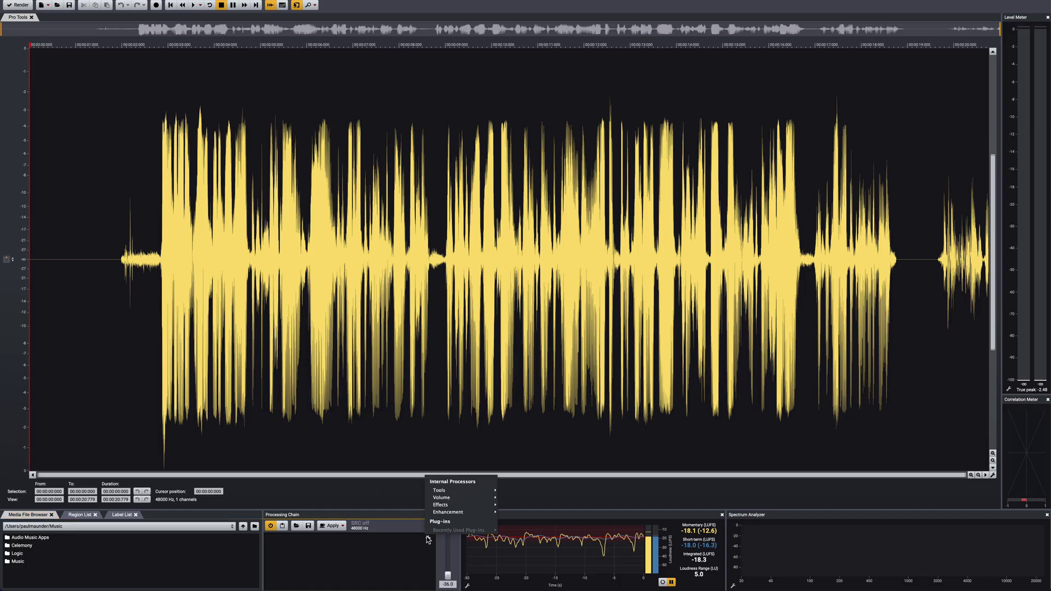
{"action": "mouse_move", "coordinate": [455, 517]}
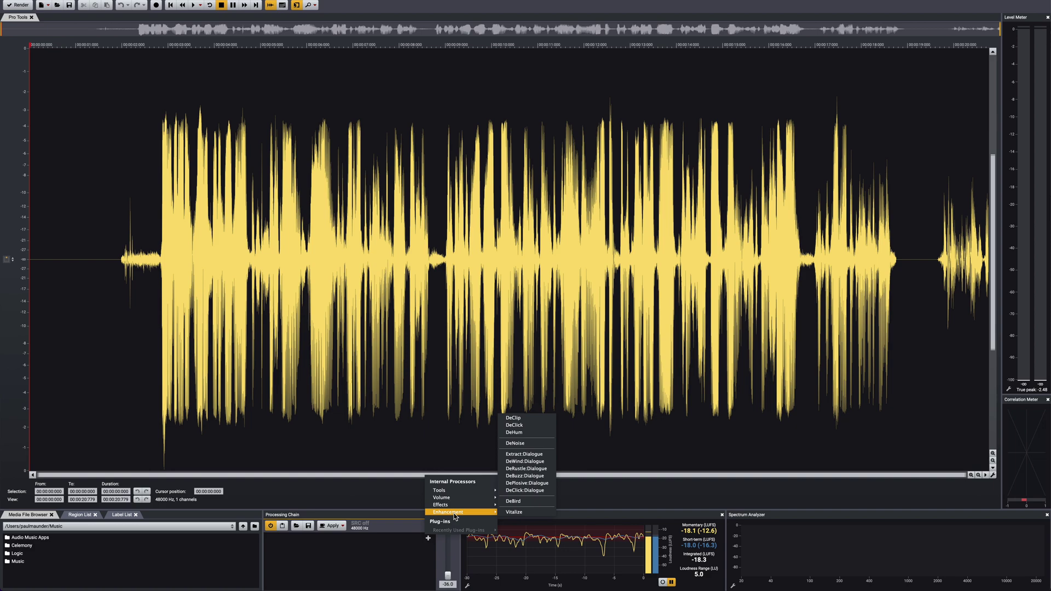
{"action": "left_click", "coordinate": [517, 418]}
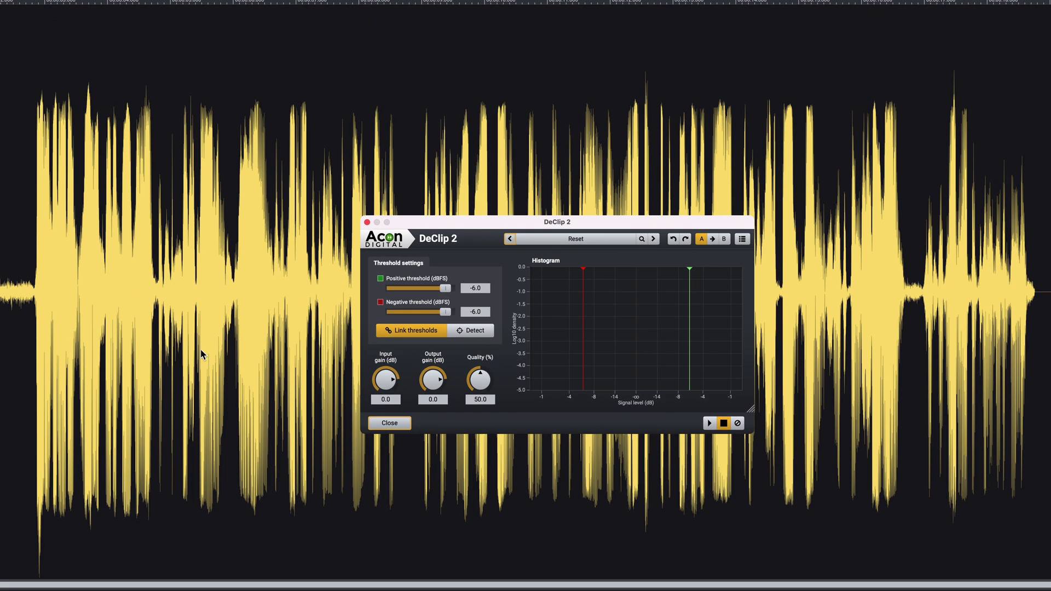
While auditioning, unlink the DeClip thresholds to -6.2/-5.2 dBFS and set output gain to -9.5 dB
{"action": "left_click", "coordinate": [20, 269]}
{"action": "key", "text": "space"}
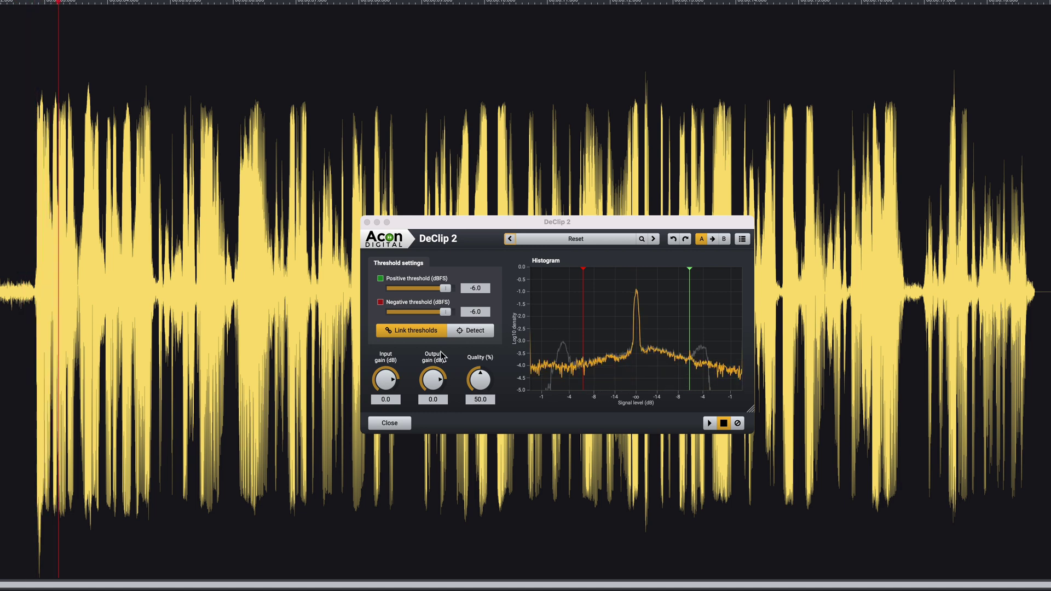
{"action": "left_click_drag", "start_coordinate": [445, 313], "coordinate": [443, 313]}
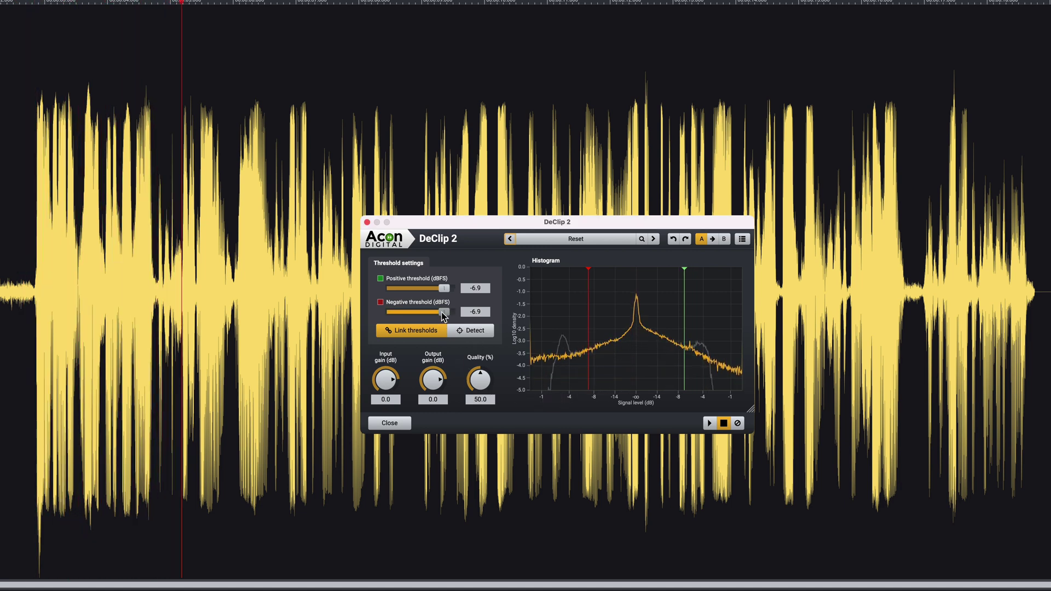
{"action": "left_click", "coordinate": [422, 331]}
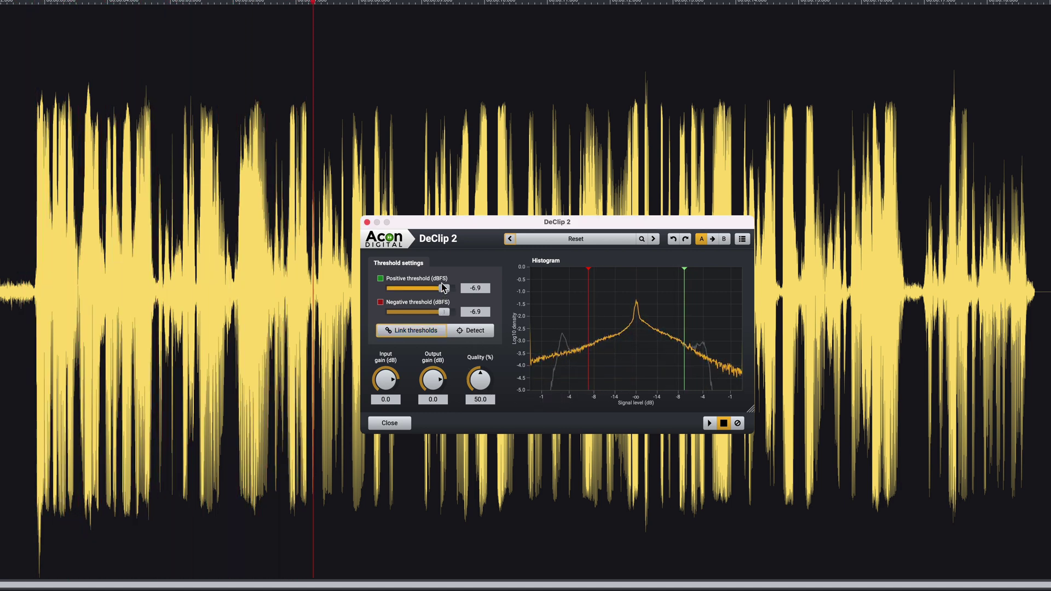
{"action": "left_click_drag", "start_coordinate": [444, 289], "coordinate": [439, 290]}
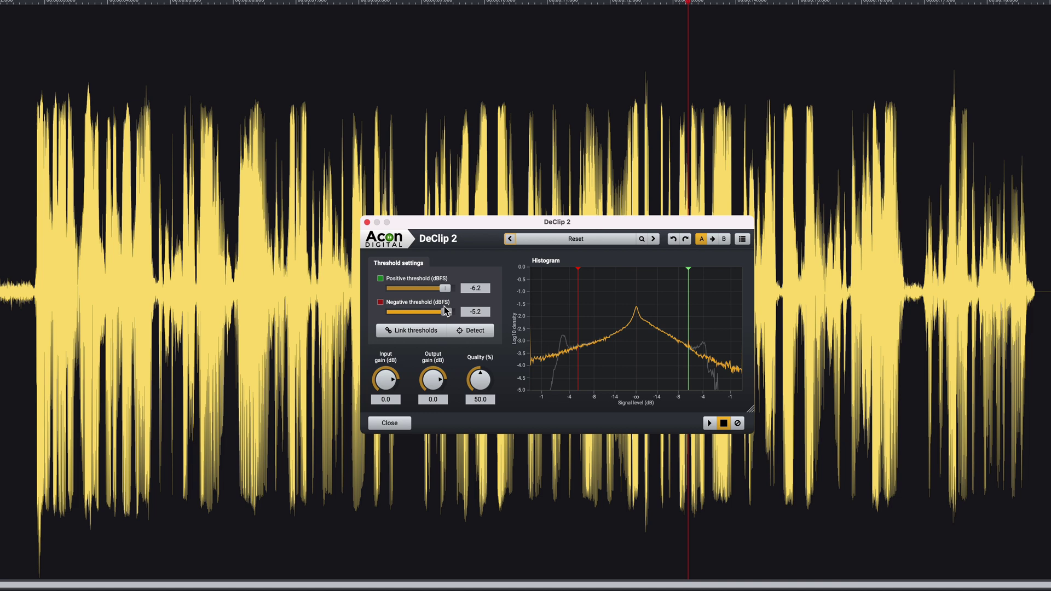
{"action": "left_click_drag", "start_coordinate": [432, 379], "coordinate": [423, 393]}
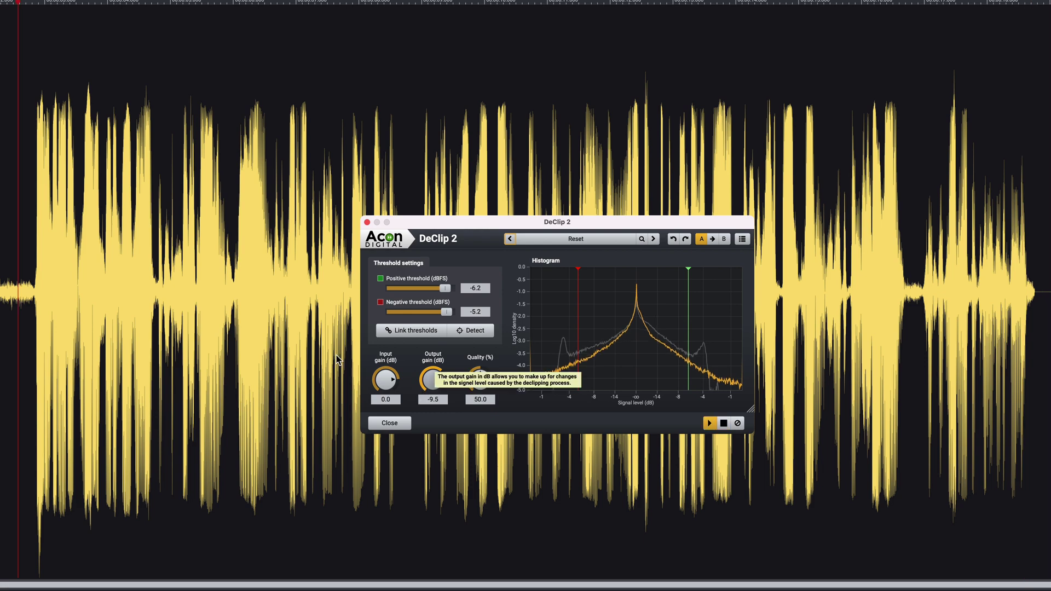
{"action": "left_click", "coordinate": [23, 239]}
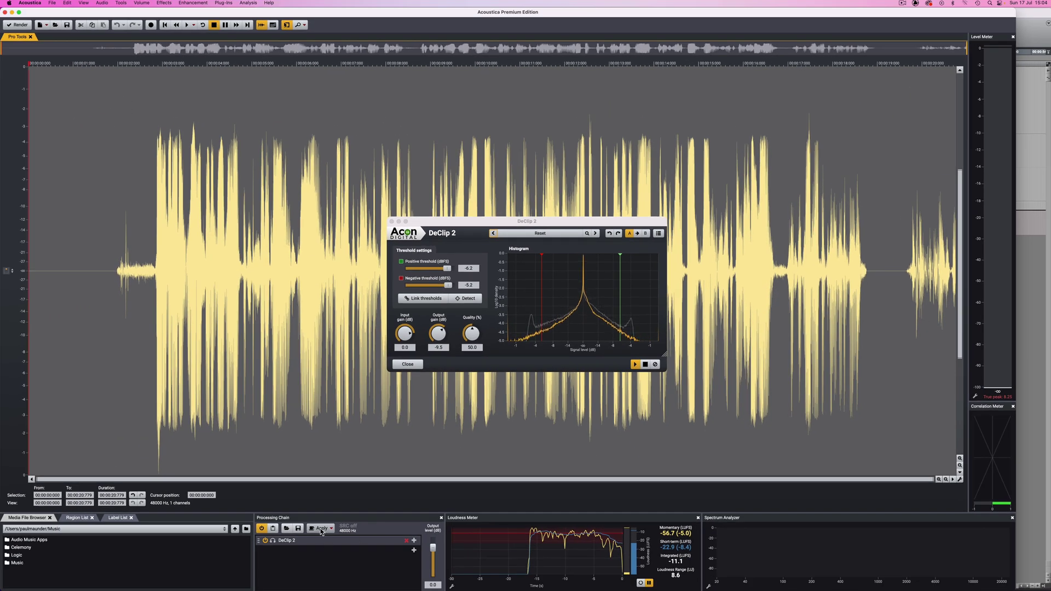
Apply the DeClip chain and render the audio back to Pro Tools as Clipped-Xfer_02-01
{"action": "left_click", "coordinate": [321, 528]}
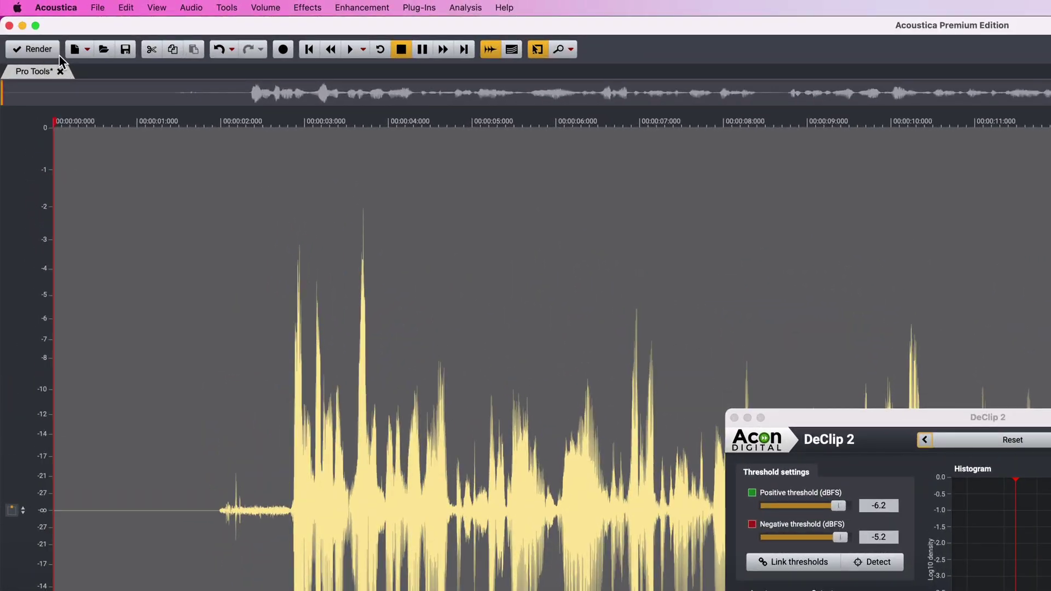
{"action": "left_click", "coordinate": [40, 51]}
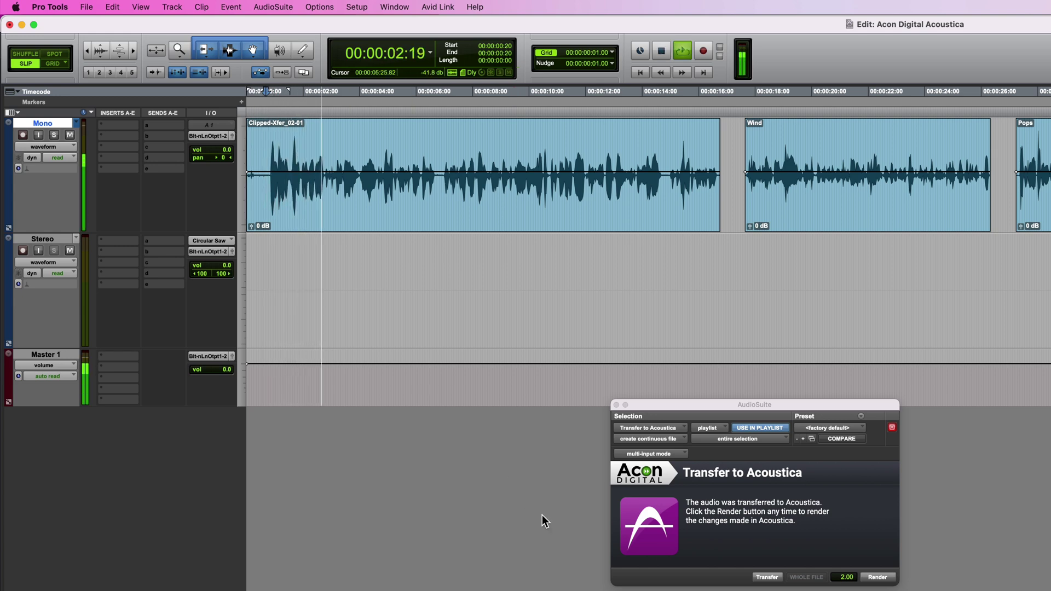
Stop playback, select the Wind clip and play it back
{"action": "key", "text": "space"}
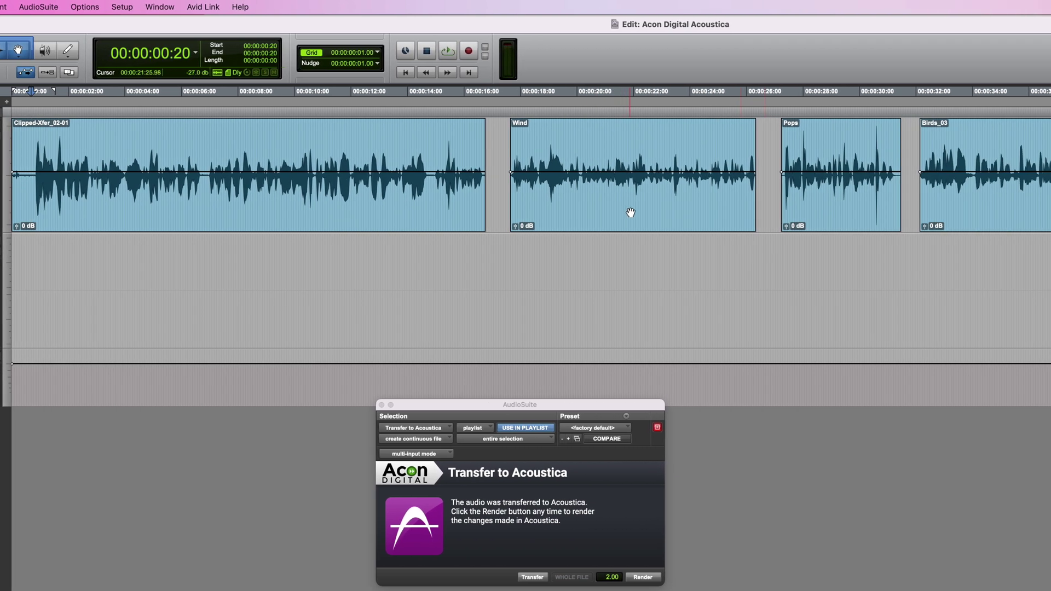
{"action": "left_click", "coordinate": [630, 213]}
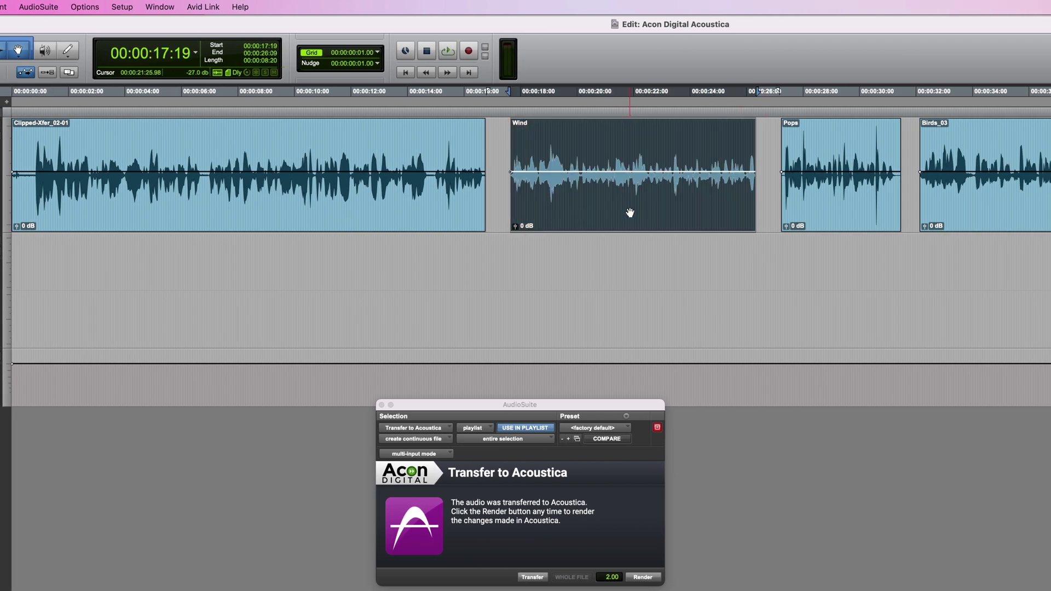
{"action": "key", "text": "space"}
Transfer the Wind clip to Acoustica and add DeWind:Dialogue to the processing chain
{"action": "left_click", "coordinate": [532, 577]}
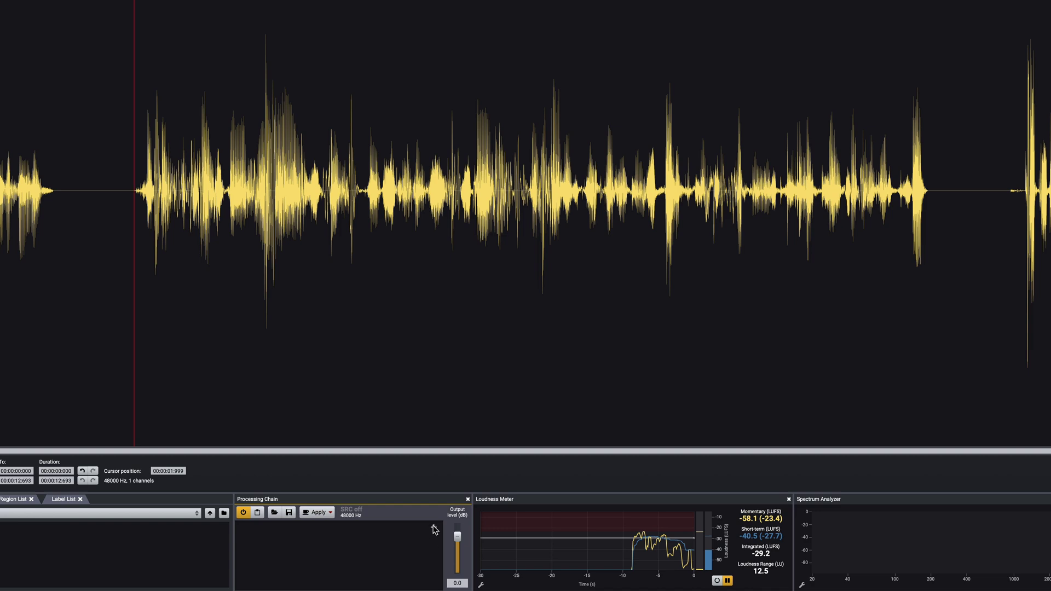
{"action": "left_click", "coordinate": [434, 528]}
{"action": "mouse_move", "coordinate": [468, 497]}
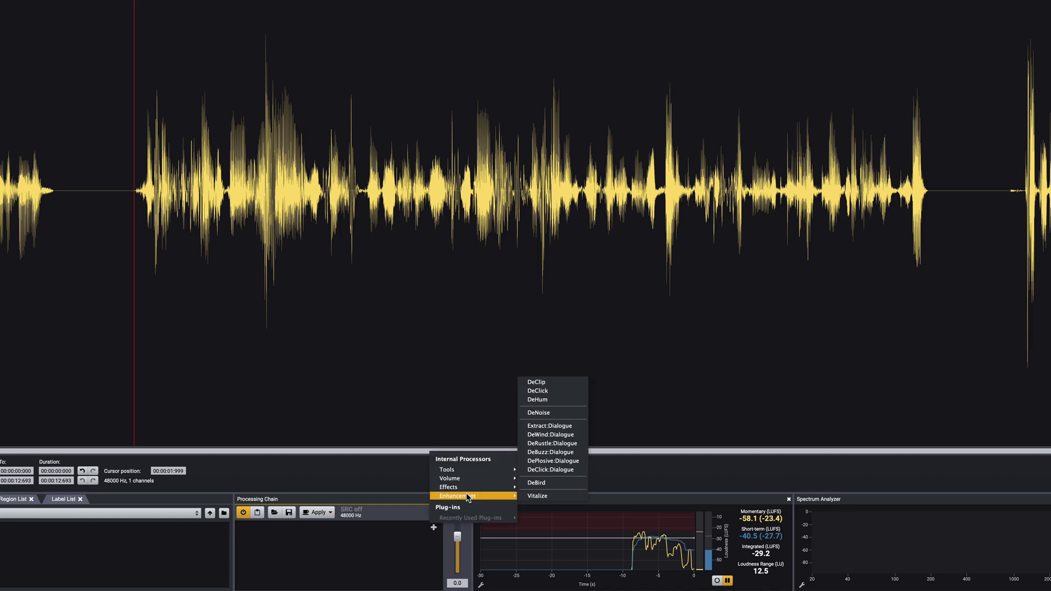
{"action": "left_click", "coordinate": [571, 436]}
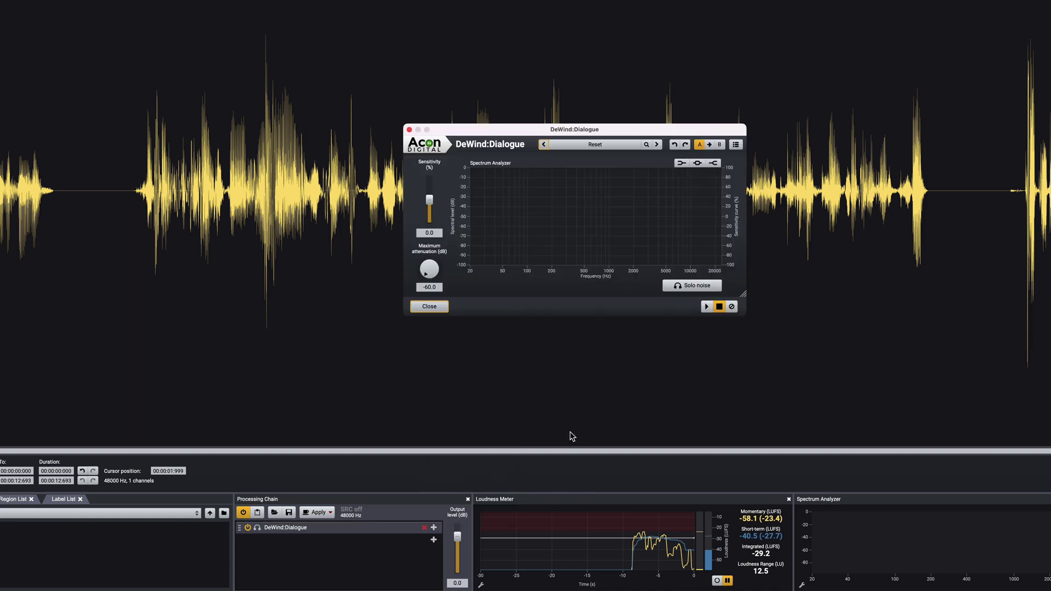
Preview with Solo noise on, lowering sensitivity to -8.2% and reducing maximum attenuation
{"action": "left_click", "coordinate": [124, 109]}
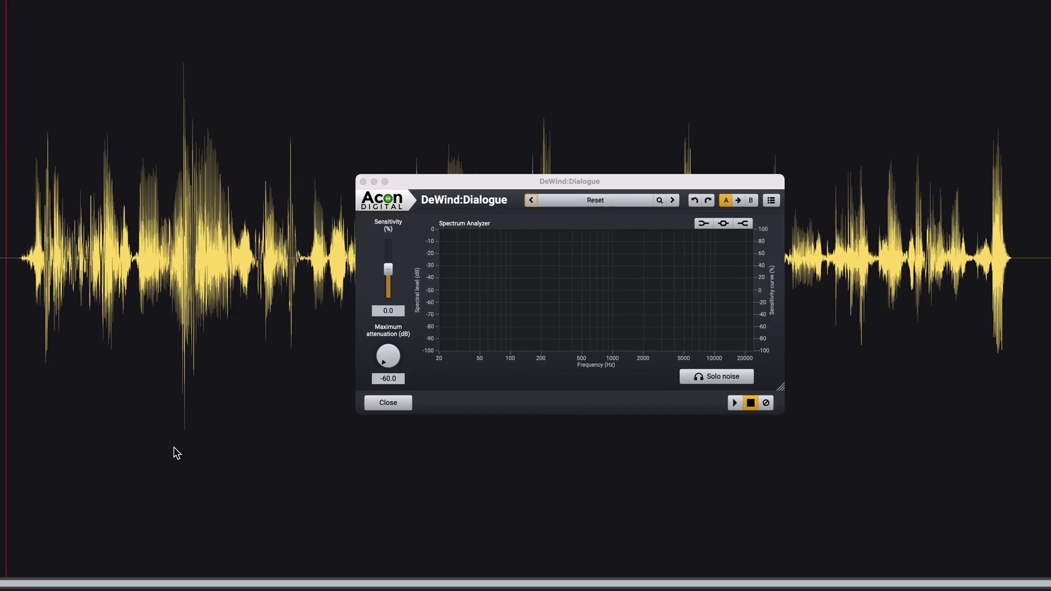
{"action": "key", "text": "space"}
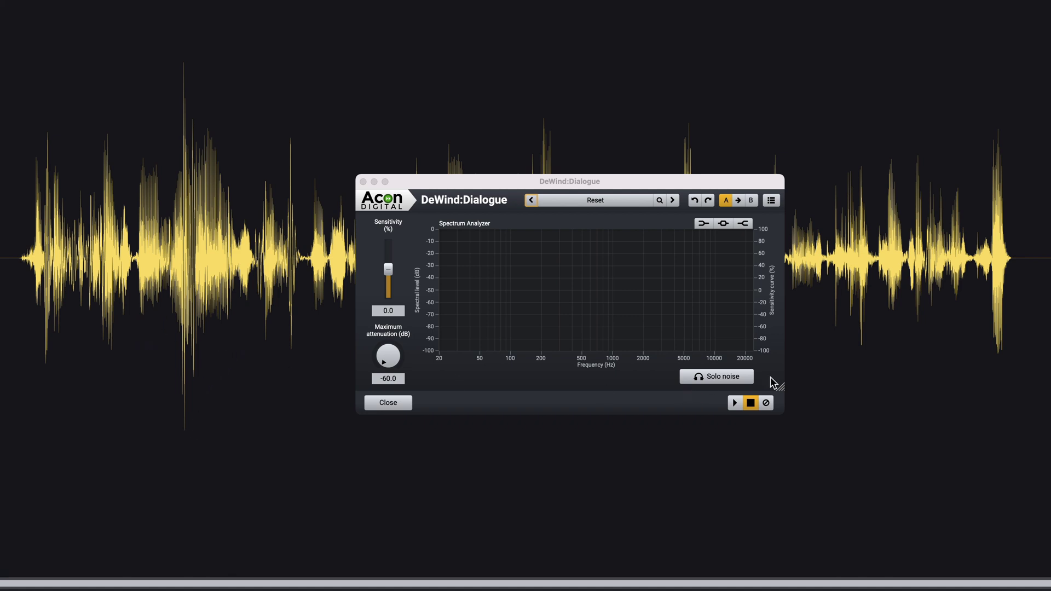
{"action": "left_click", "coordinate": [714, 376]}
{"action": "key", "text": "space"}
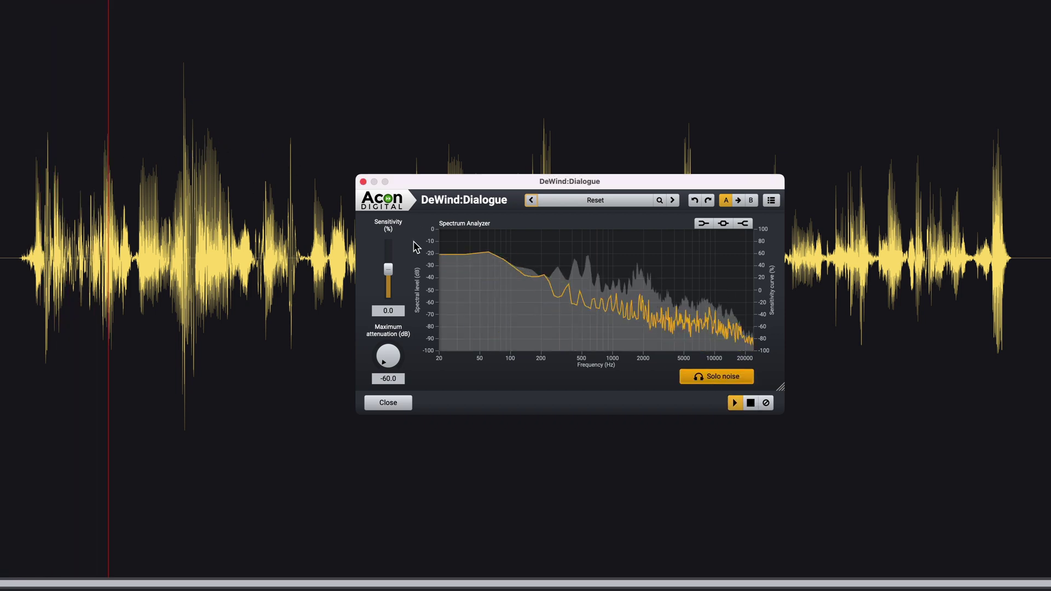
{"action": "left_click_drag", "start_coordinate": [389, 273], "coordinate": [389, 274]}
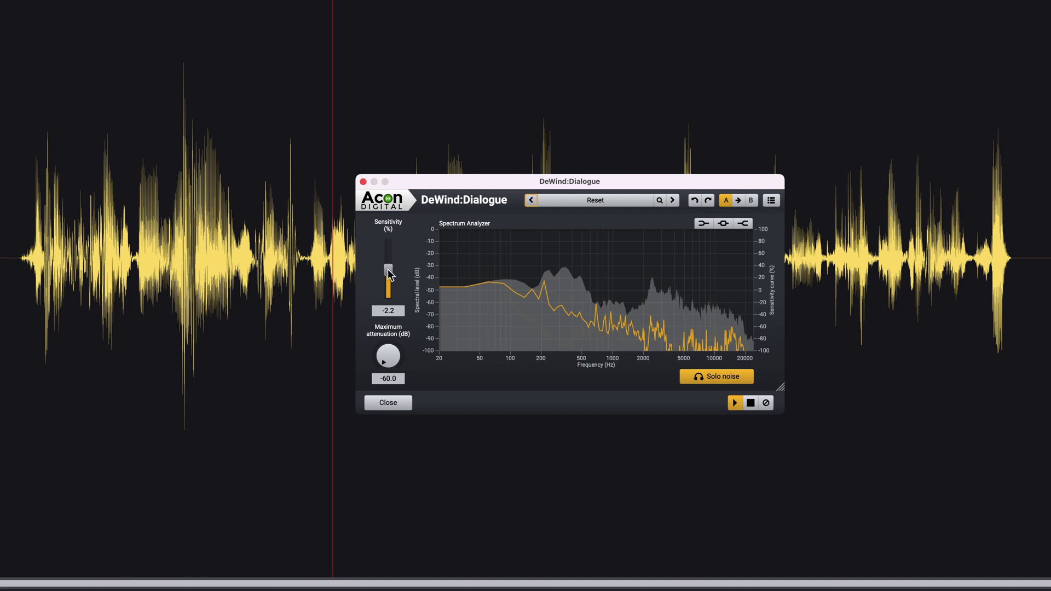
{"action": "left_click_drag", "start_coordinate": [388, 357], "coordinate": [385, 337]}
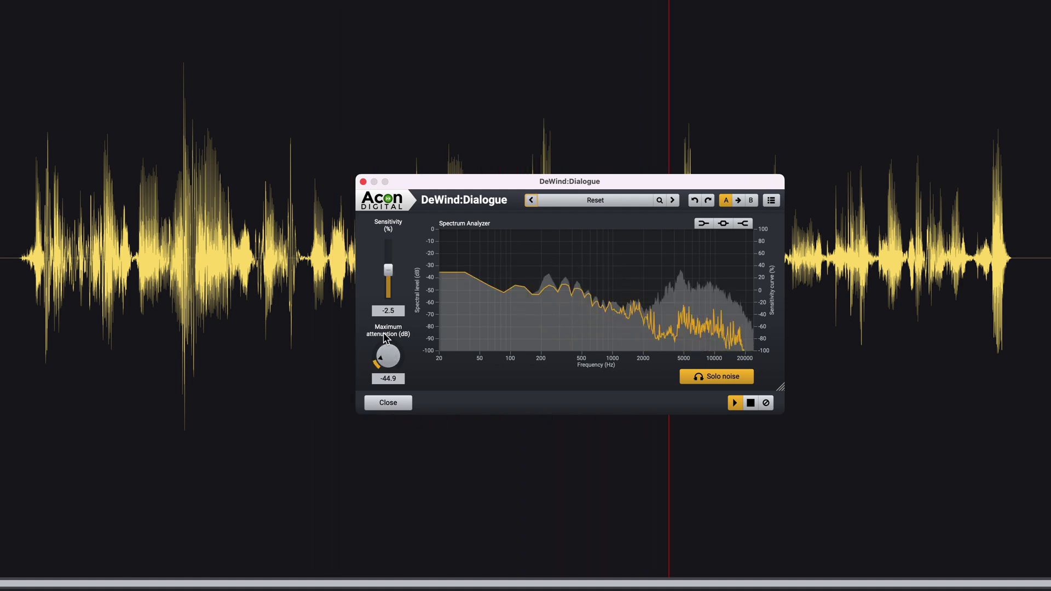
{"action": "key", "text": "space"}
Turn Solo noise off and settle maximum attenuation at -42.6 dB while comparing playback
{"action": "left_click", "coordinate": [706, 377]}
{"action": "key", "text": "space"}
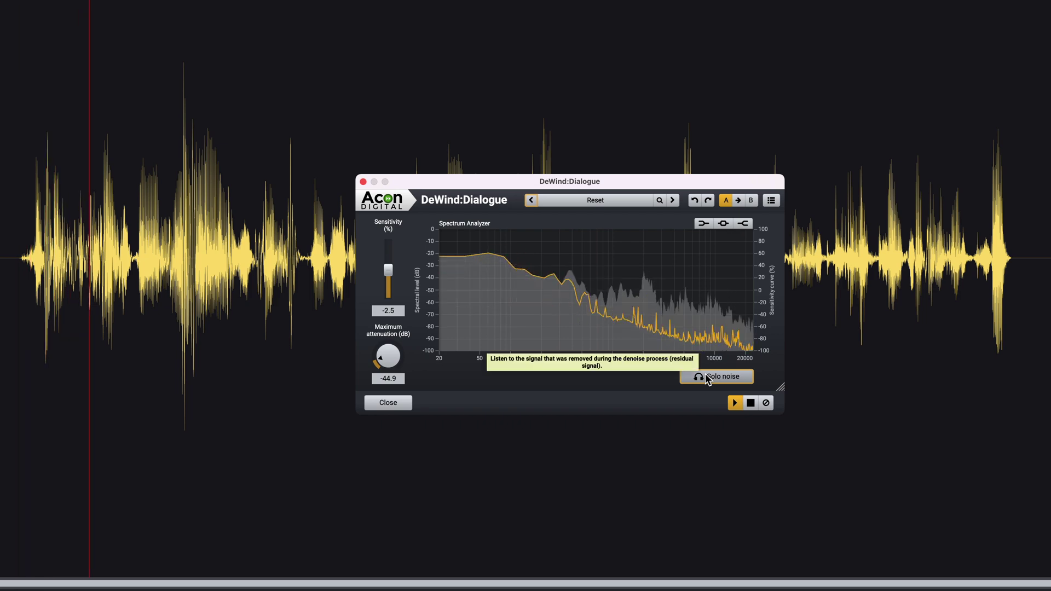
{"action": "left_click_drag", "start_coordinate": [383, 359], "coordinate": [384, 354]}
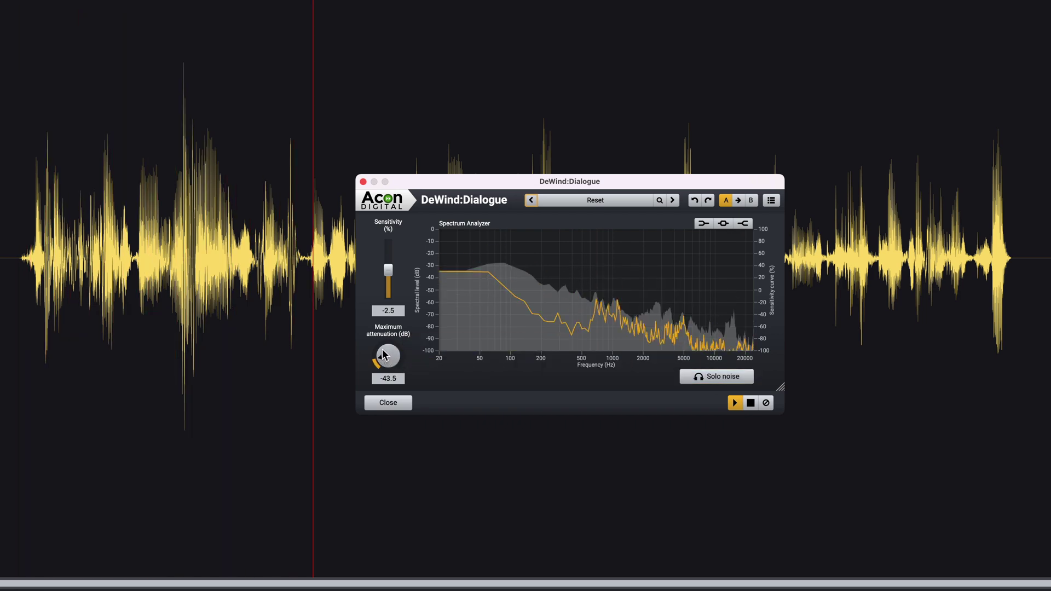
{"action": "scroll", "coordinate": [387, 275], "scroll_direction": "down", "scroll_amount": 5}
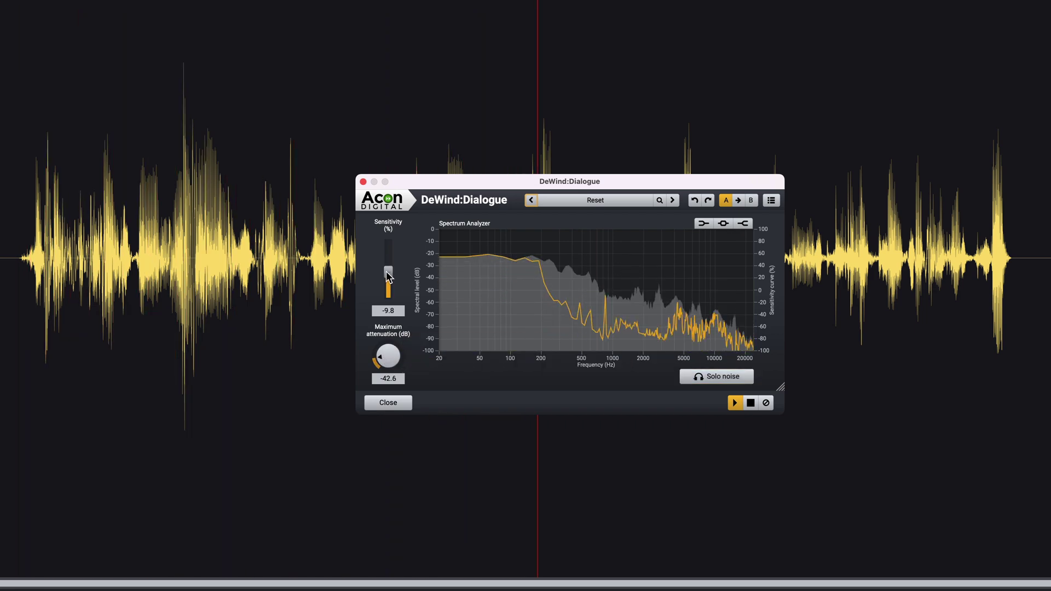
{"action": "scroll", "coordinate": [386, 270], "scroll_direction": "up", "scroll_amount": 1}
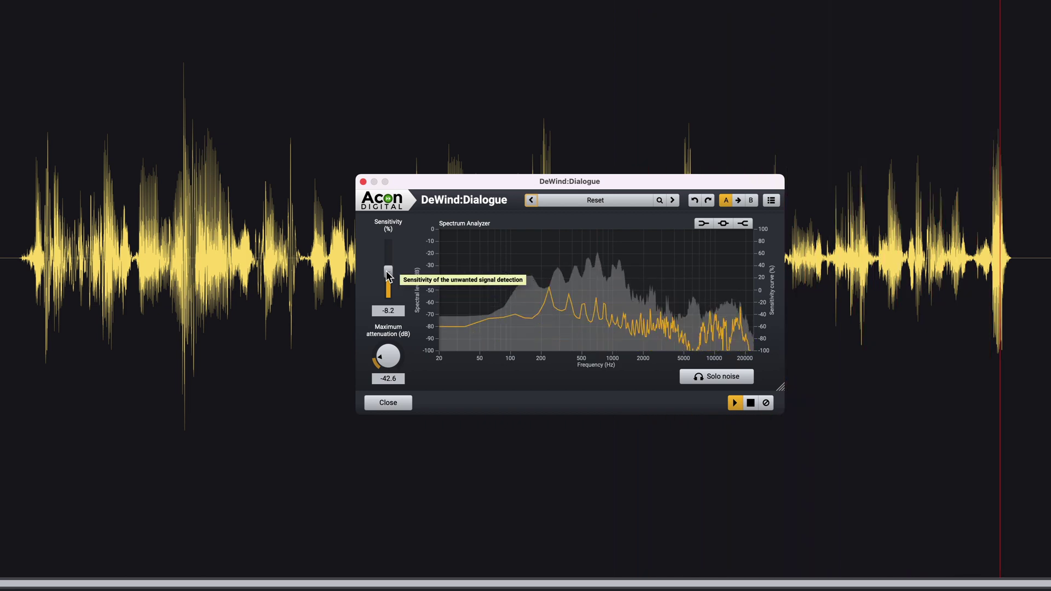
{"action": "key", "text": "space"}
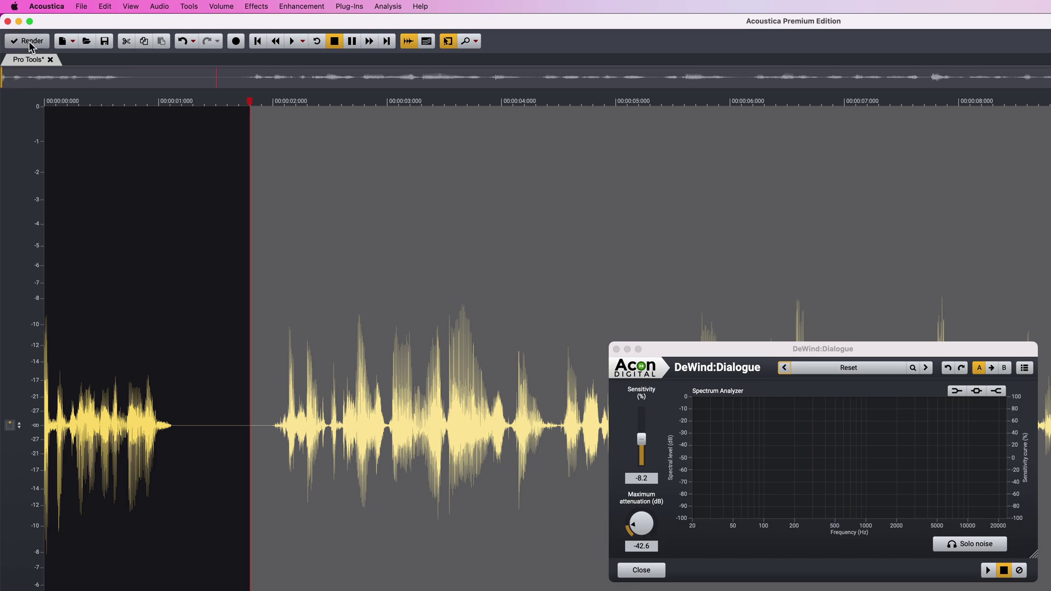
Render Wind-Xfer_01-01 back to Pro Tools, select the Pops clip, and close DeWind:Dialogue
{"action": "left_click", "coordinate": [31, 46]}
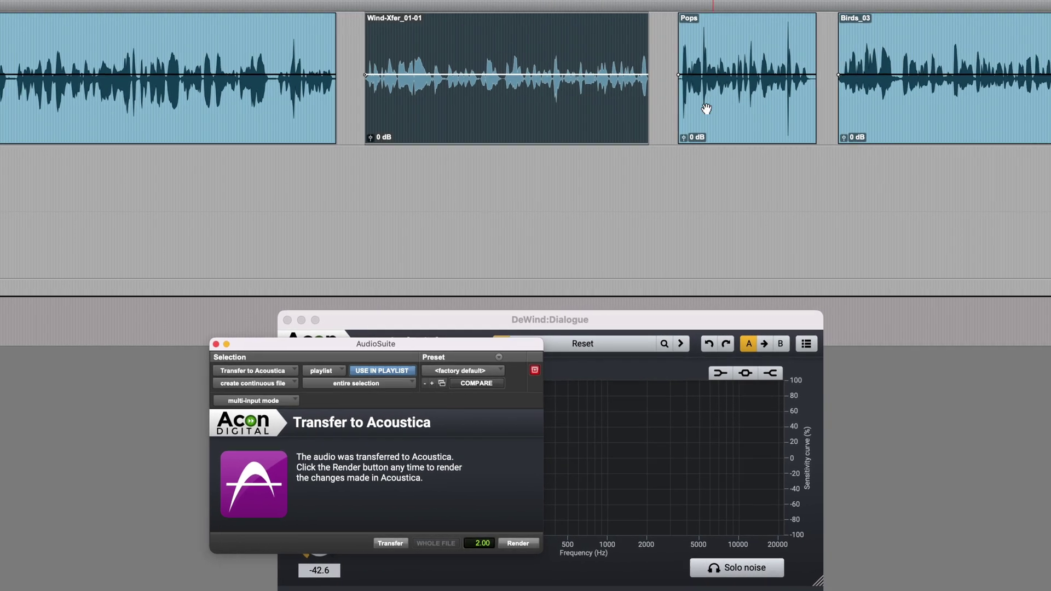
{"action": "left_click", "coordinate": [870, 110]}
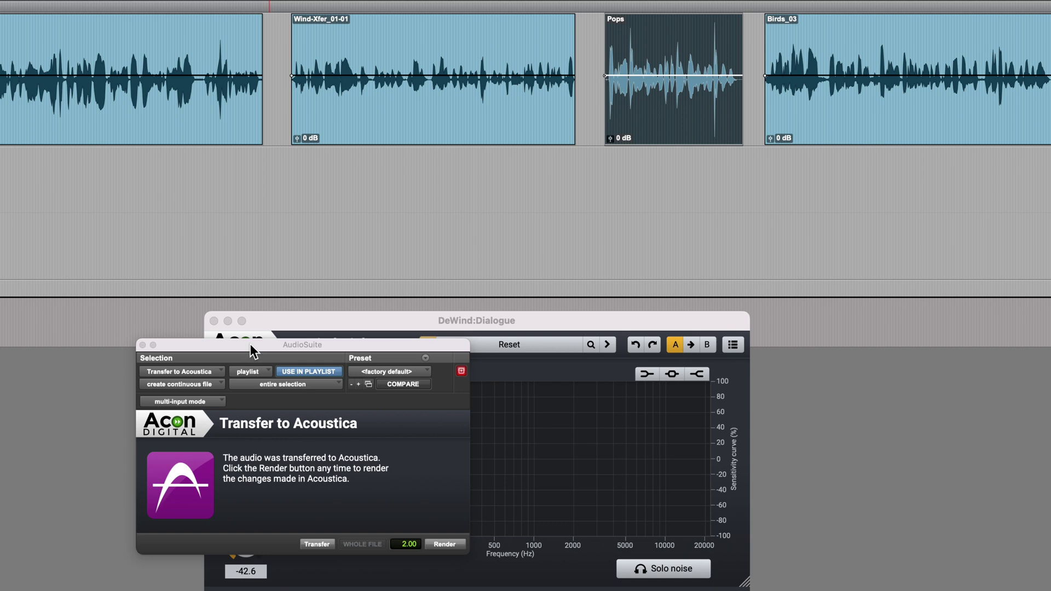
{"action": "left_click", "coordinate": [214, 322]}
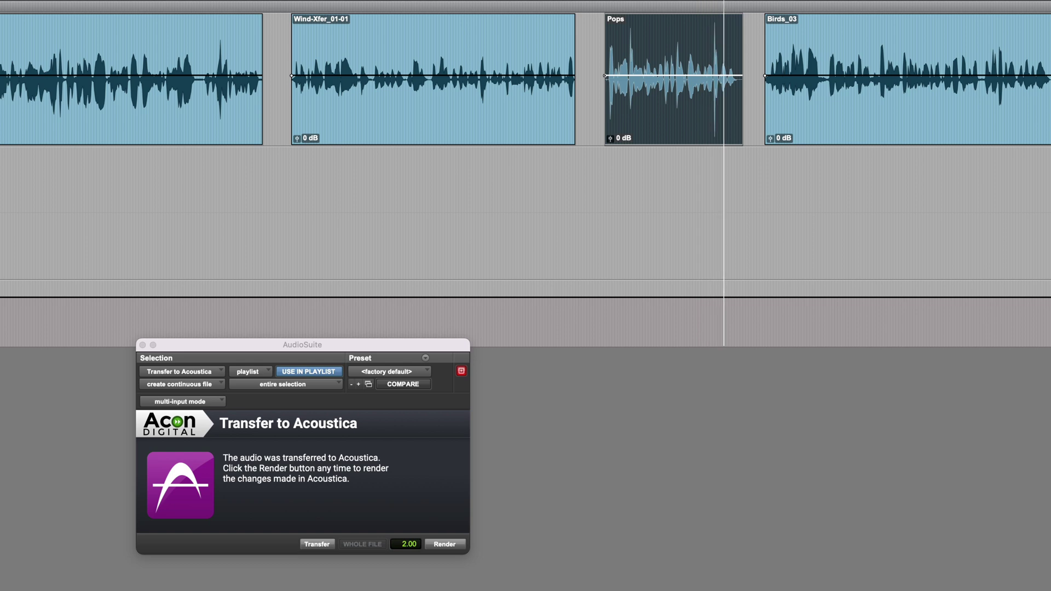
Transfer the Pops clip into Acoustica and add Enhancement > DePlosive:Dialogue to its chain
{"action": "left_click", "coordinate": [316, 544]}
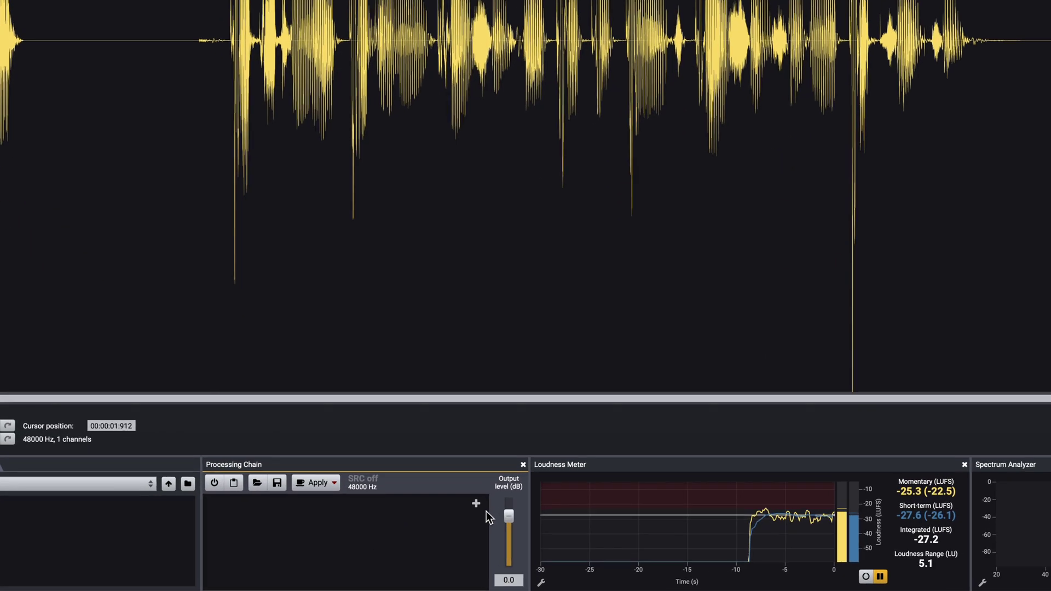
{"action": "left_click", "coordinate": [476, 503]}
{"action": "mouse_move", "coordinate": [544, 458]}
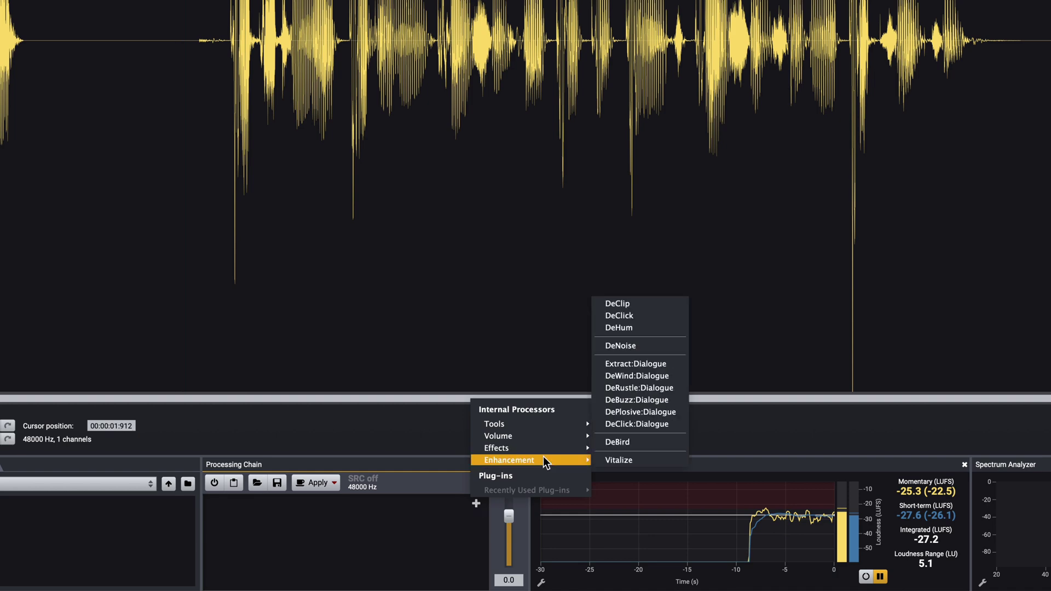
{"action": "left_click", "coordinate": [666, 413]}
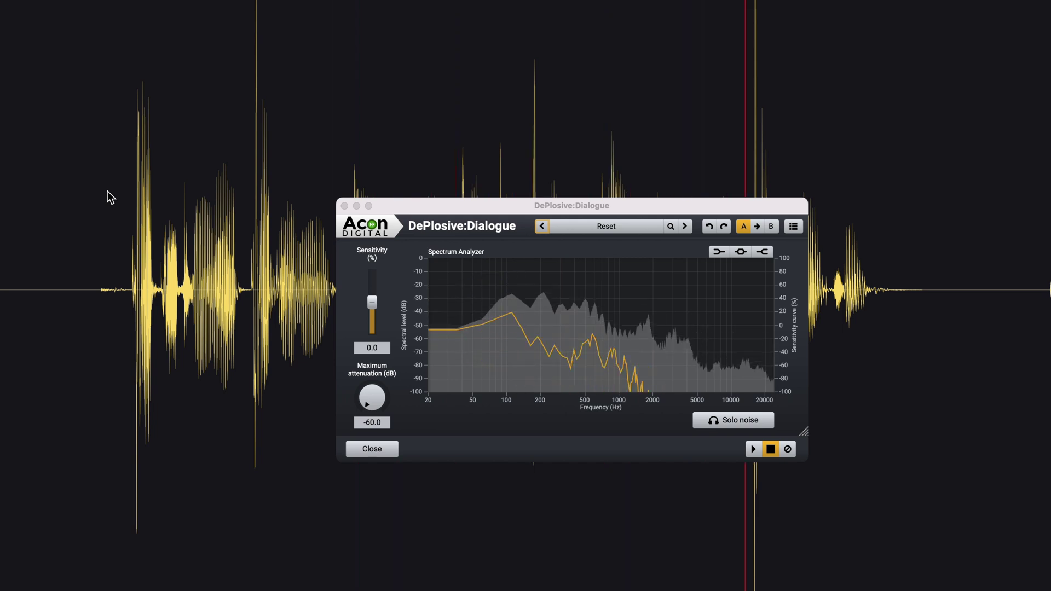
Set DePlosive maximum attenuation to -40.3 dB, preview with Solo noise, then select a waveform range
{"action": "key", "text": "space"}
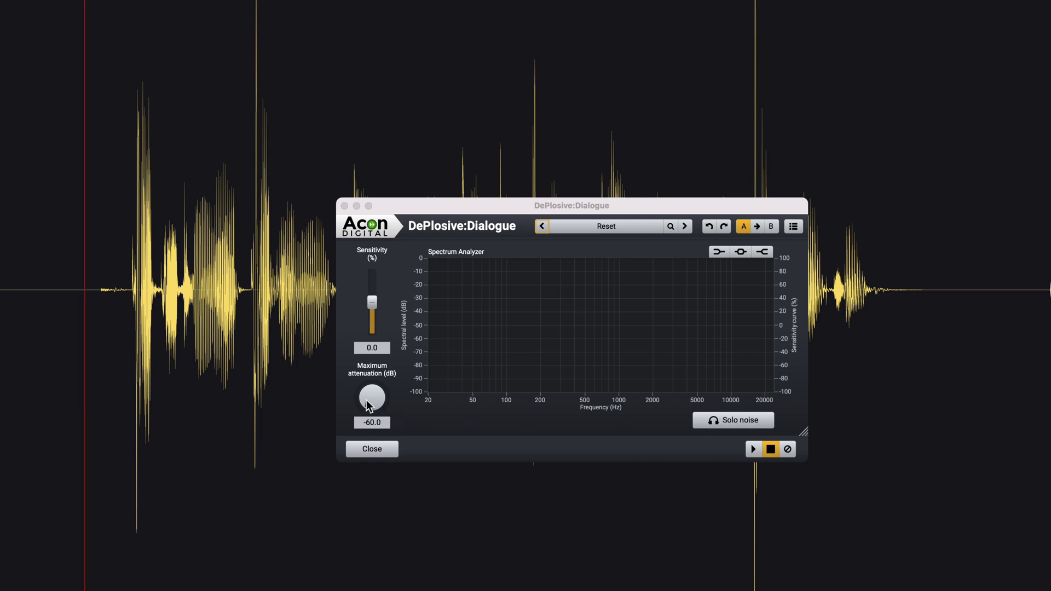
{"action": "left_click_drag", "start_coordinate": [375, 406], "coordinate": [375, 379]}
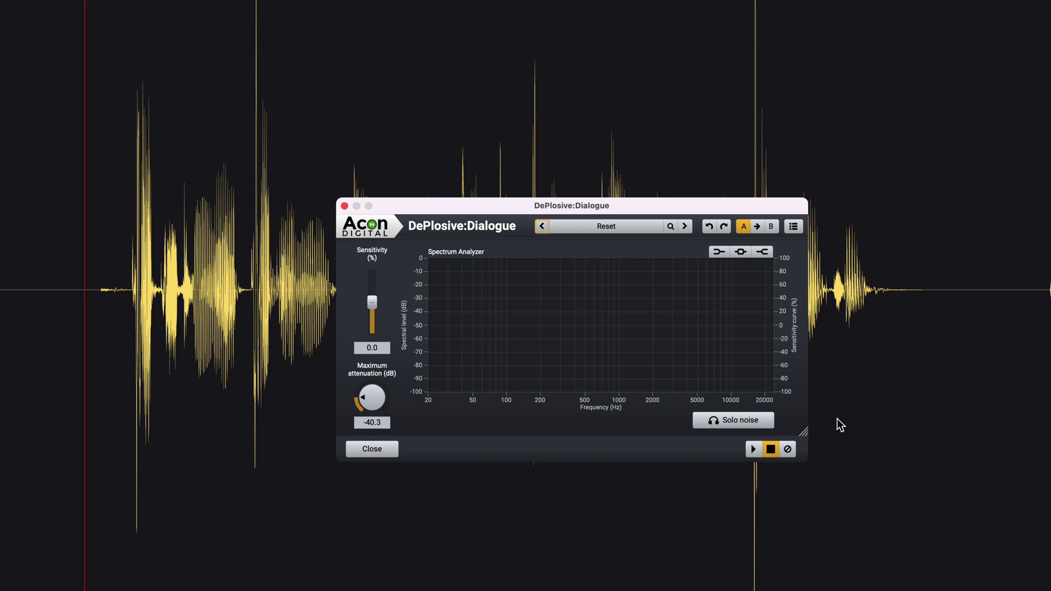
{"action": "left_click", "coordinate": [758, 422]}
{"action": "key", "text": "space"}
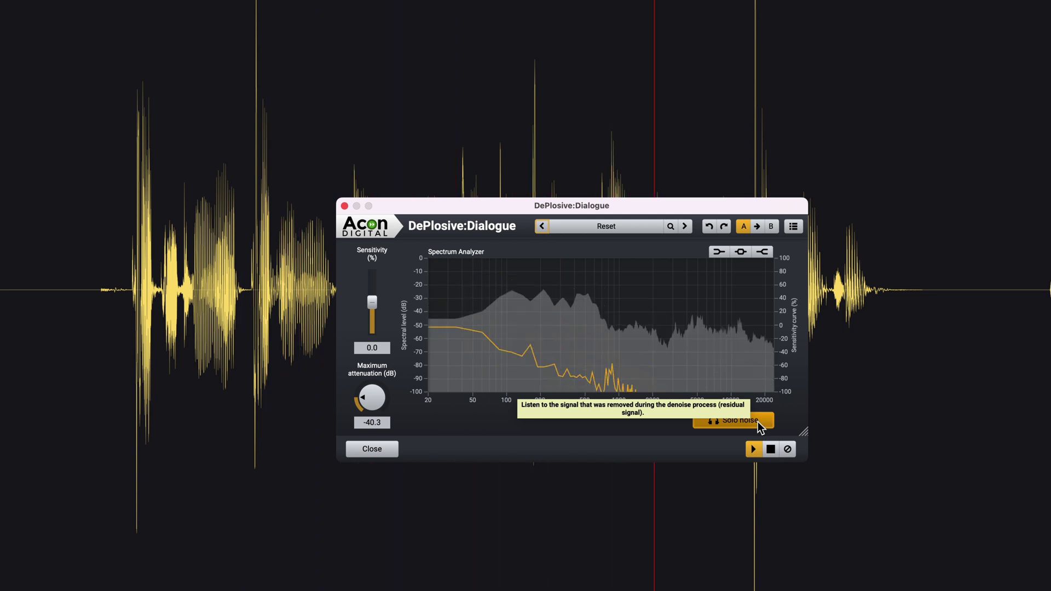
{"action": "key", "text": "space"}
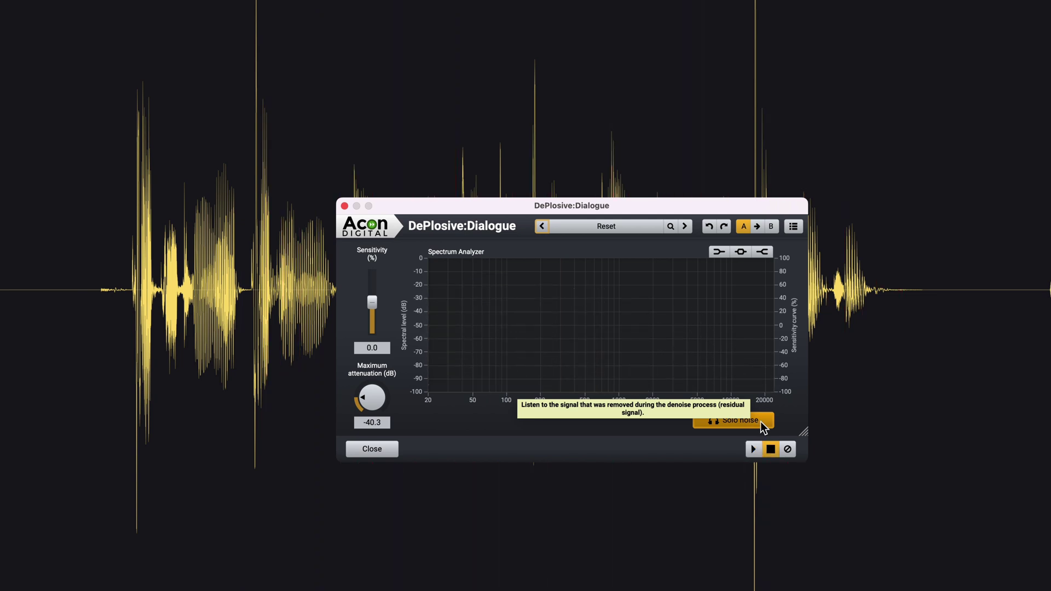
{"action": "left_click", "coordinate": [760, 422]}
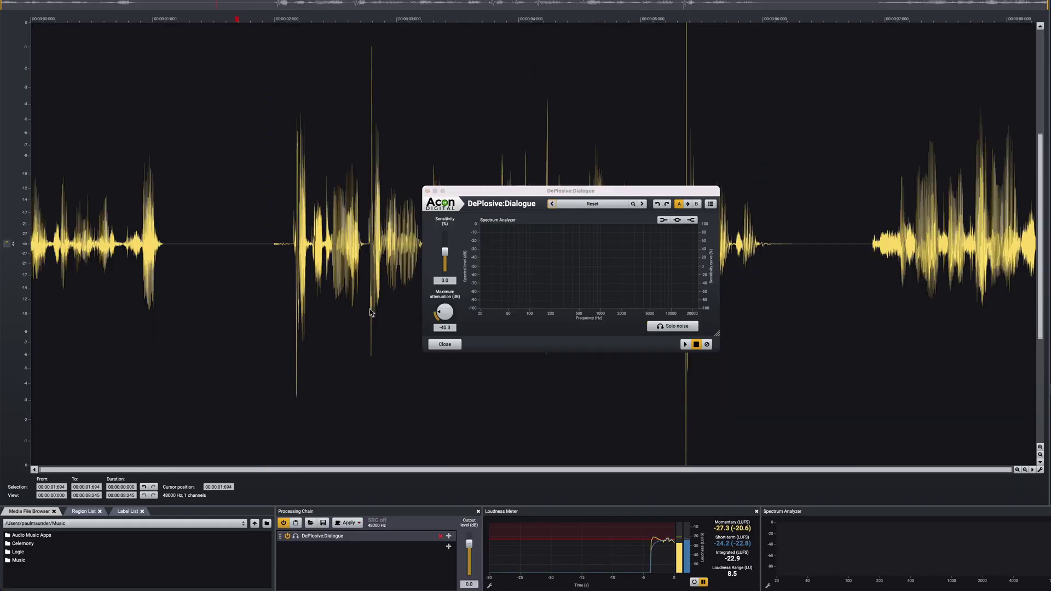
{"action": "left_click_drag", "start_coordinate": [237, 350], "coordinate": [833, 352]}
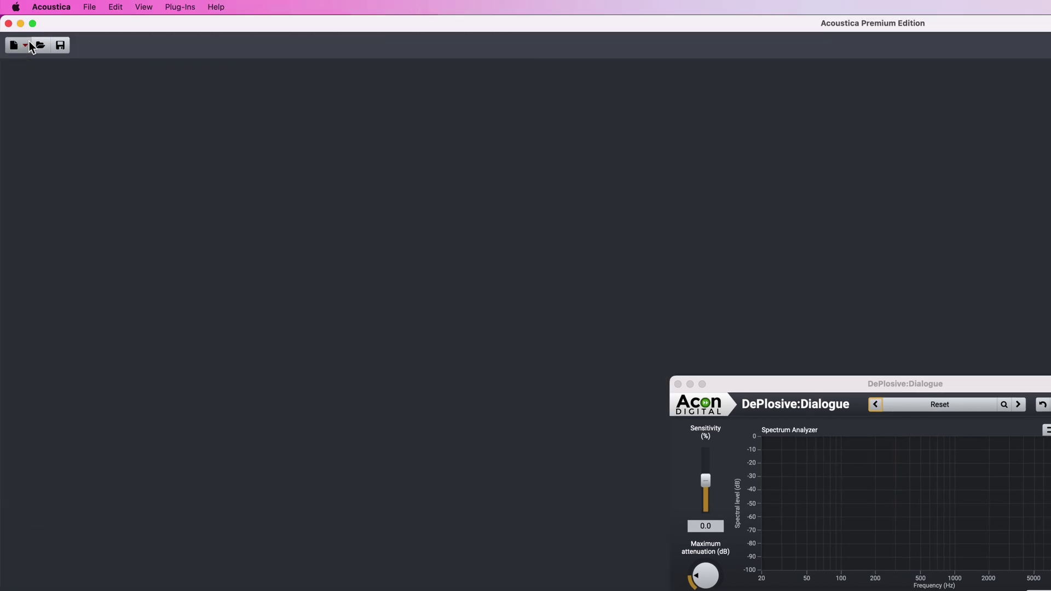
In Pro Tools, play the de-plosived Pops-Xfer_01-01 clip and close the DePlosive window
{"action": "key", "text": "super+Tab"}
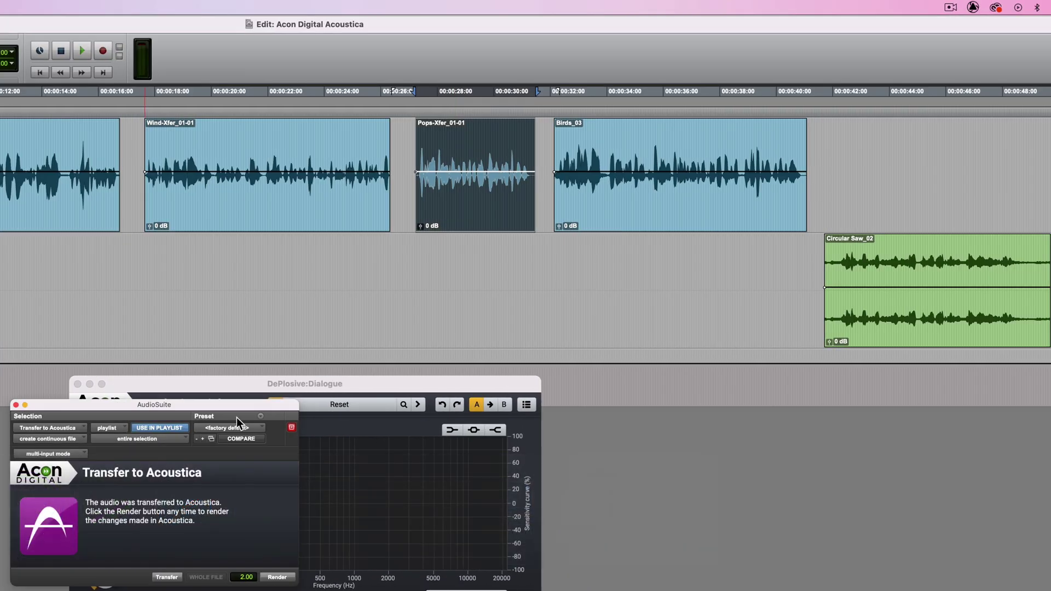
{"action": "key", "text": "space"}
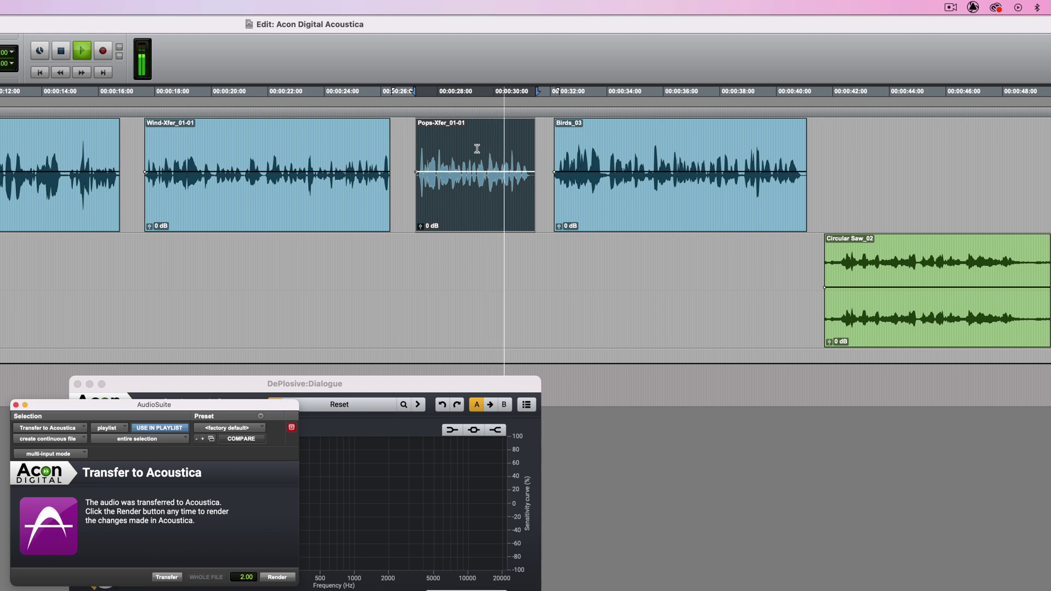
{"action": "key", "text": "space"}
{"action": "left_click", "coordinate": [652, 214]}
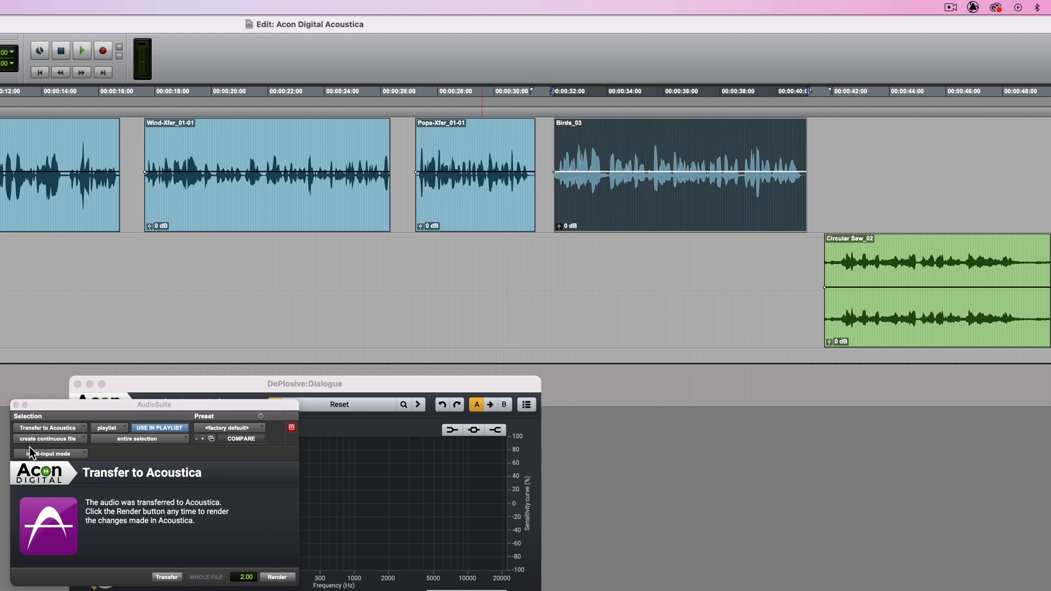
{"action": "left_click", "coordinate": [77, 385]}
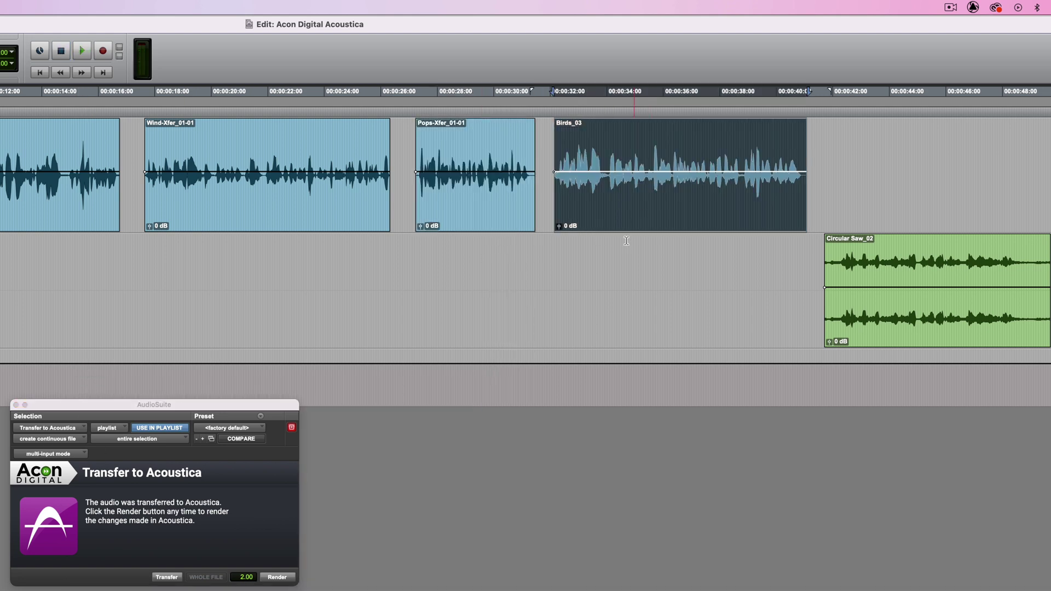
Audition Birds_03, then select the whole clip and transfer it to Acoustica
{"action": "left_click", "coordinate": [541, 141]}
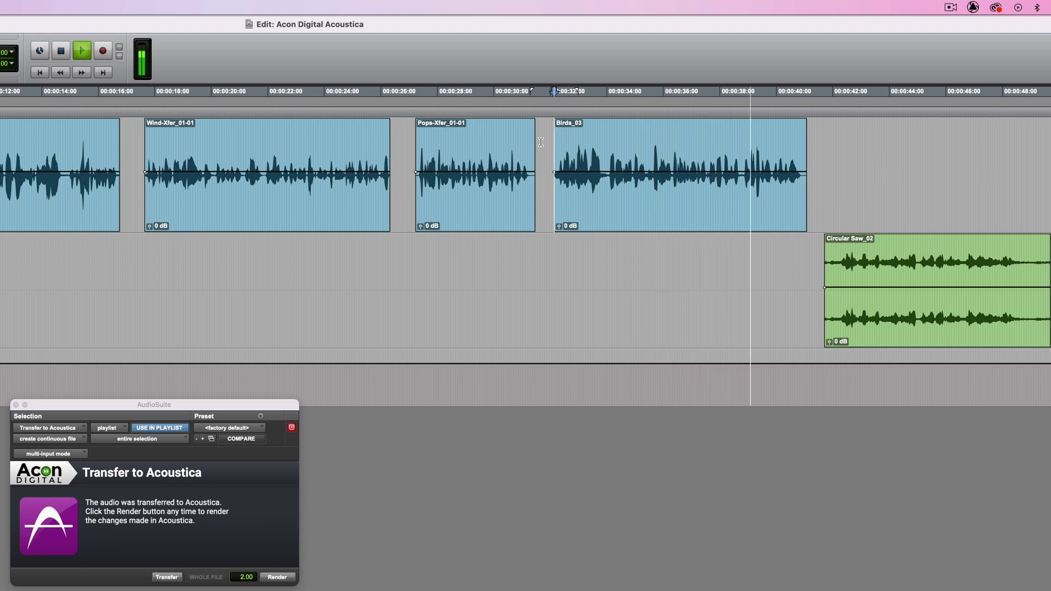
{"action": "key", "text": "space"}
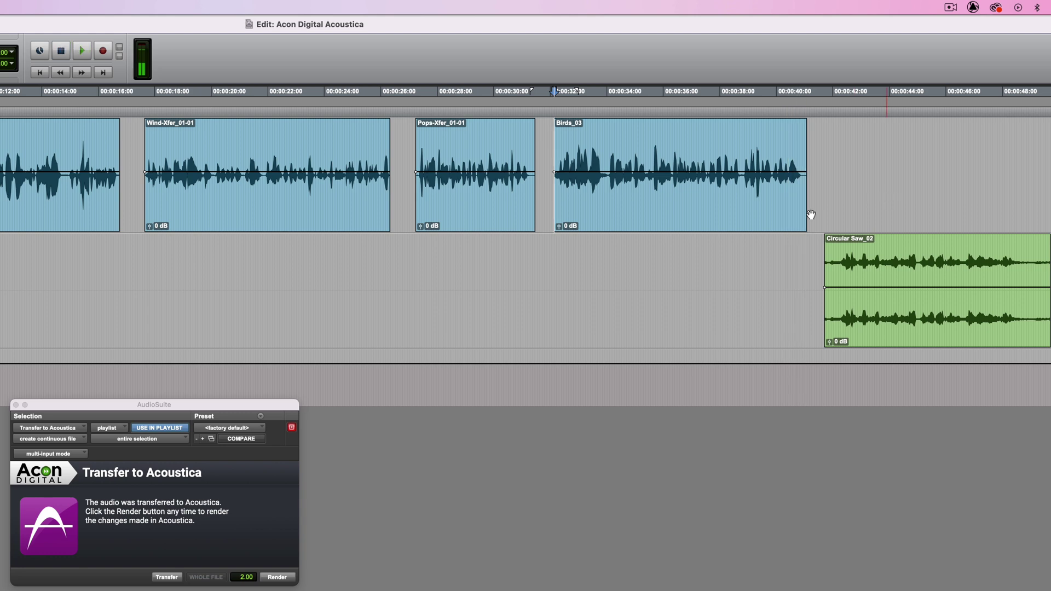
{"action": "left_click", "coordinate": [748, 215]}
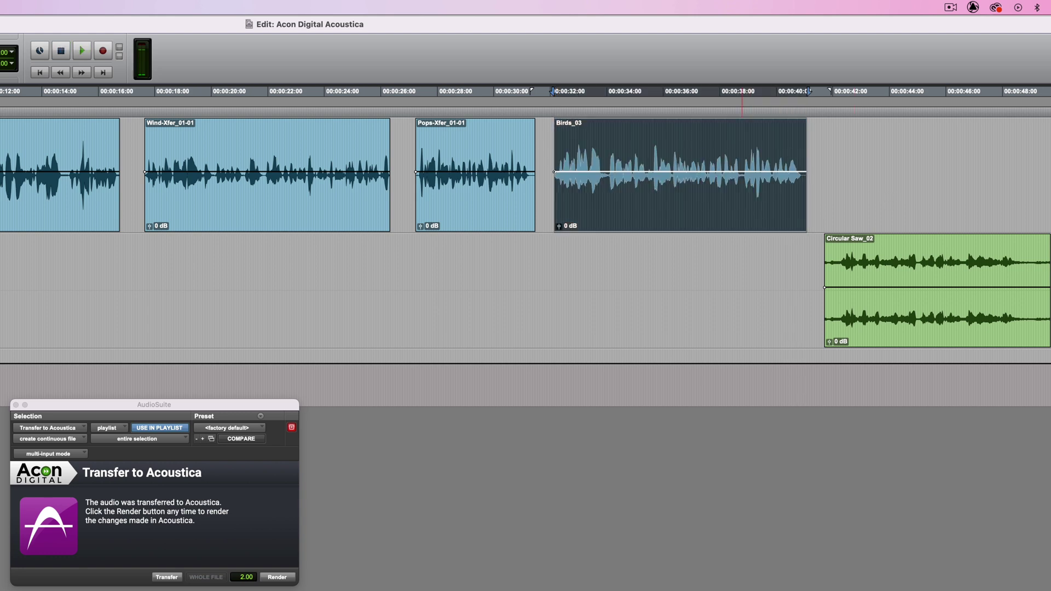
{"action": "left_click", "coordinate": [166, 577]}
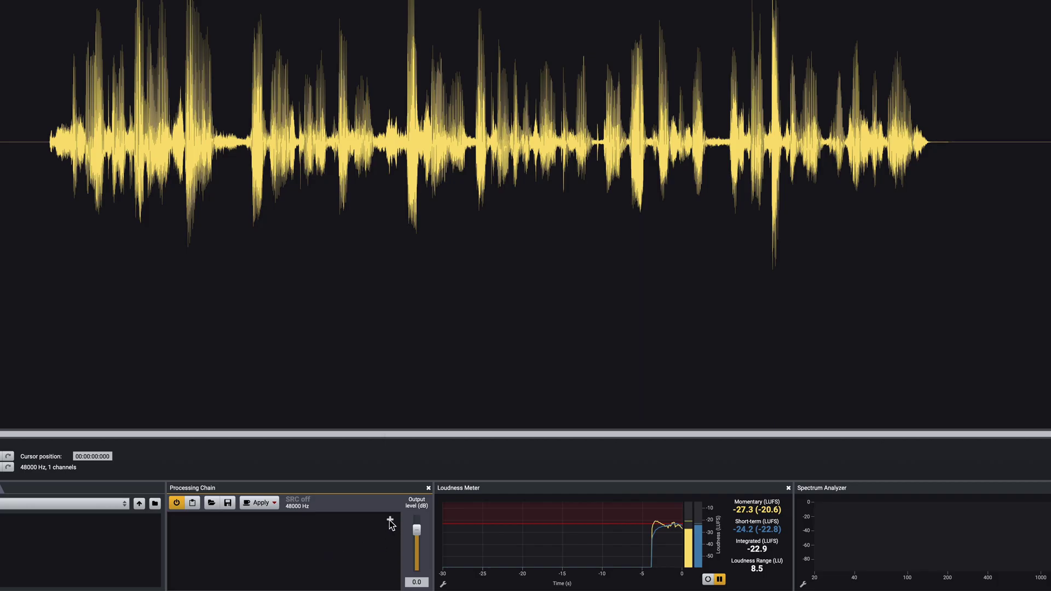
Add DeBird to the Birds_03 chain and raise its sensitivity to 32.6% while auditioning
{"action": "left_click", "coordinate": [390, 521]}
{"action": "mouse_move", "coordinate": [417, 486]}
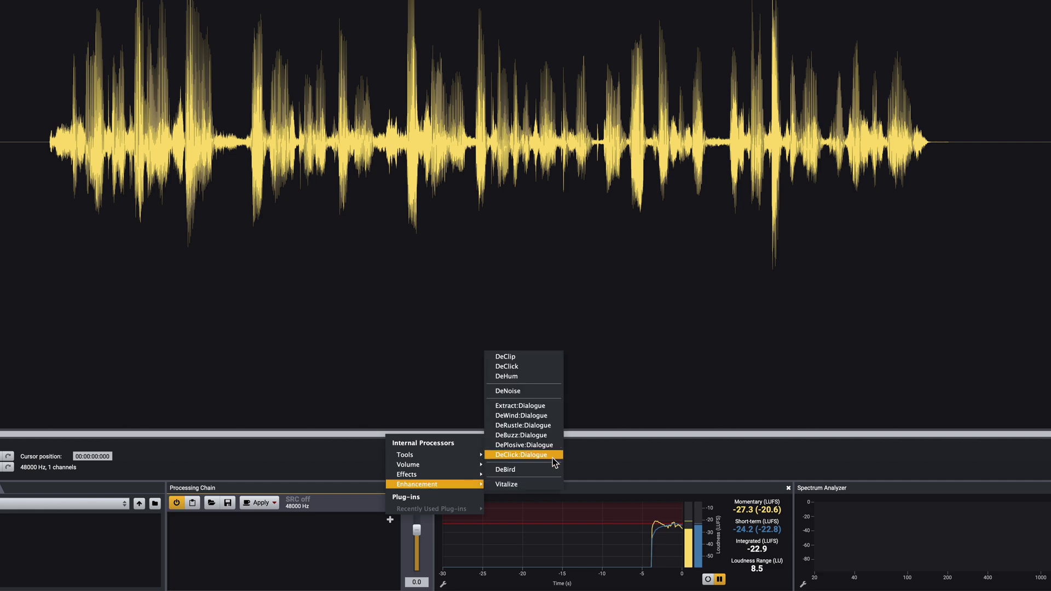
{"action": "left_click", "coordinate": [534, 469]}
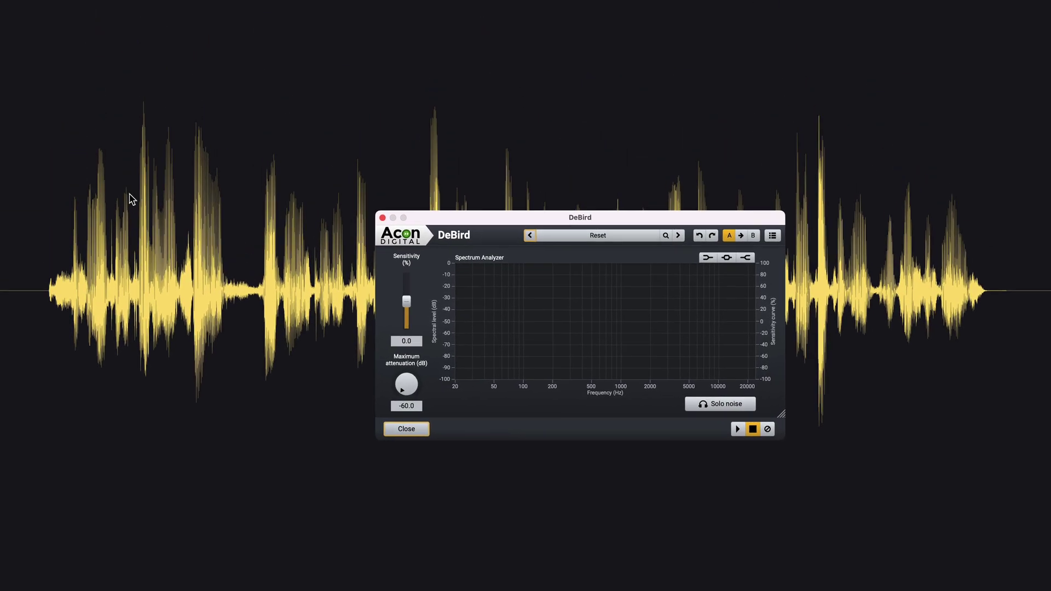
{"action": "left_click", "coordinate": [368, 539]}
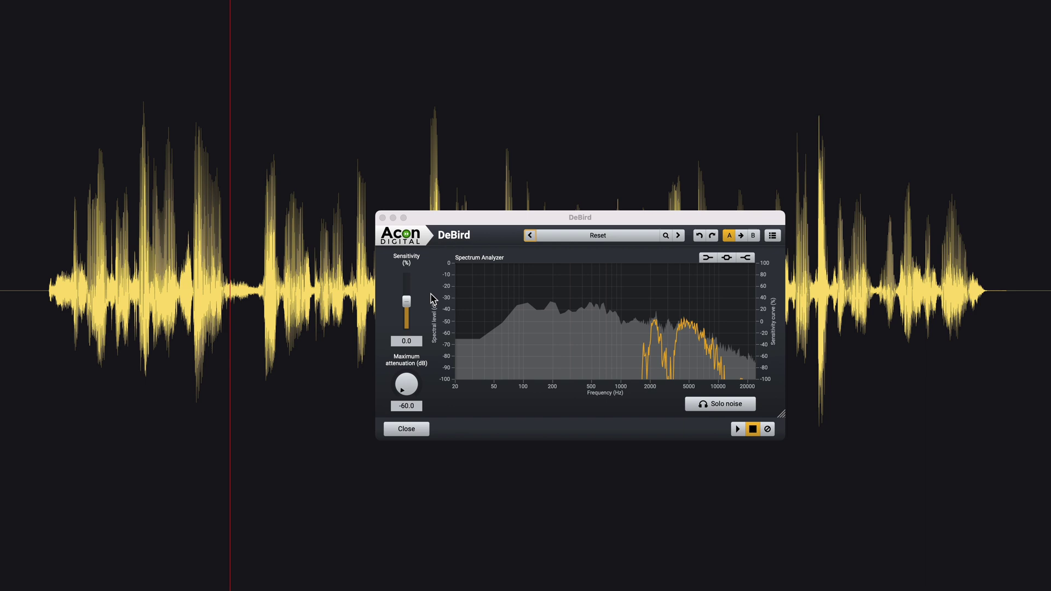
{"action": "left_click_drag", "start_coordinate": [406, 302], "coordinate": [407, 294]}
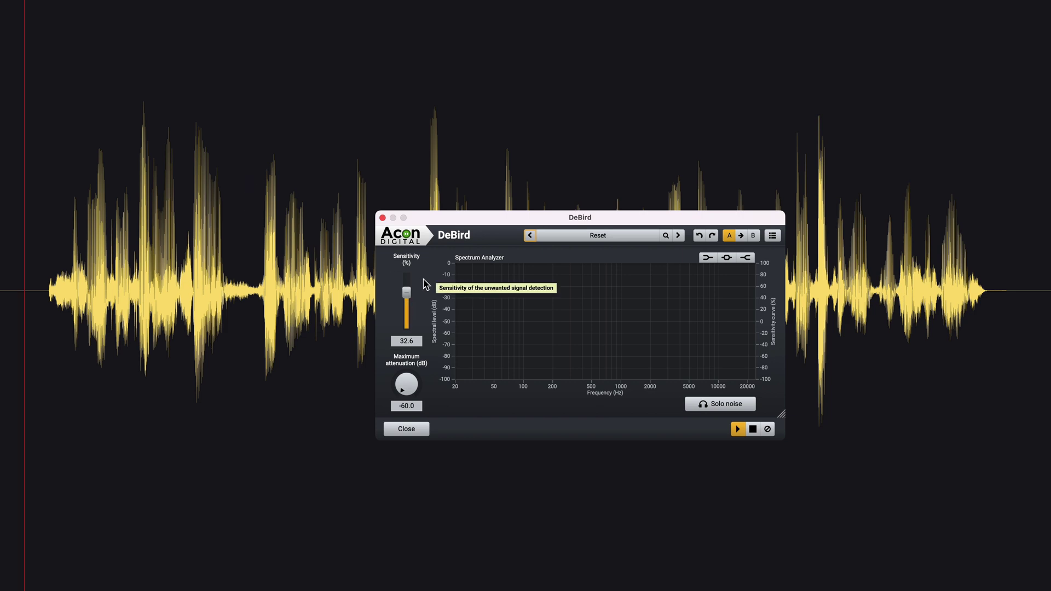
{"action": "left_click", "coordinate": [38, 206]}
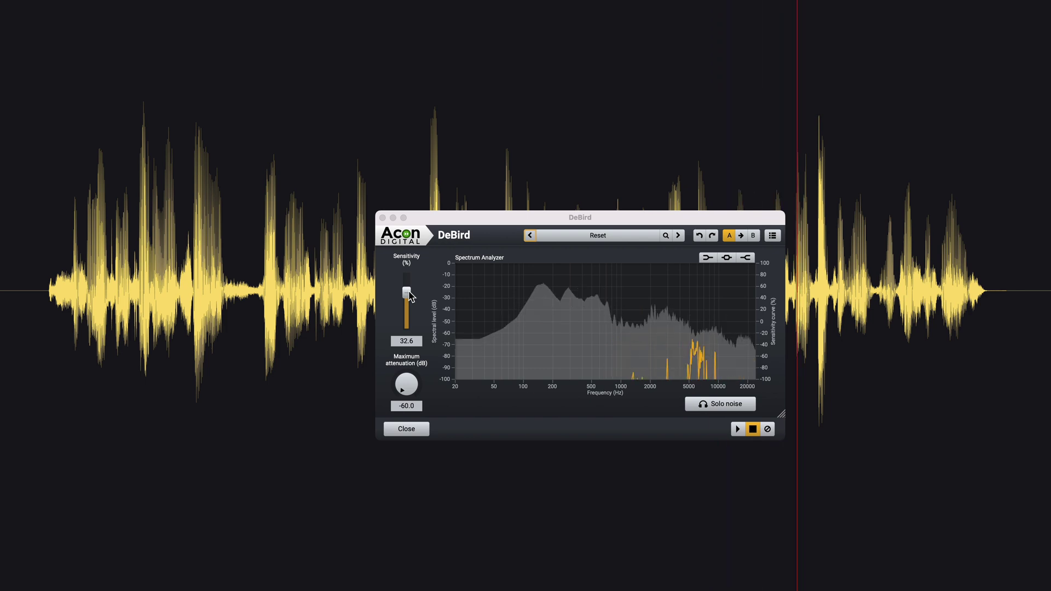
{"action": "key", "text": "space"}
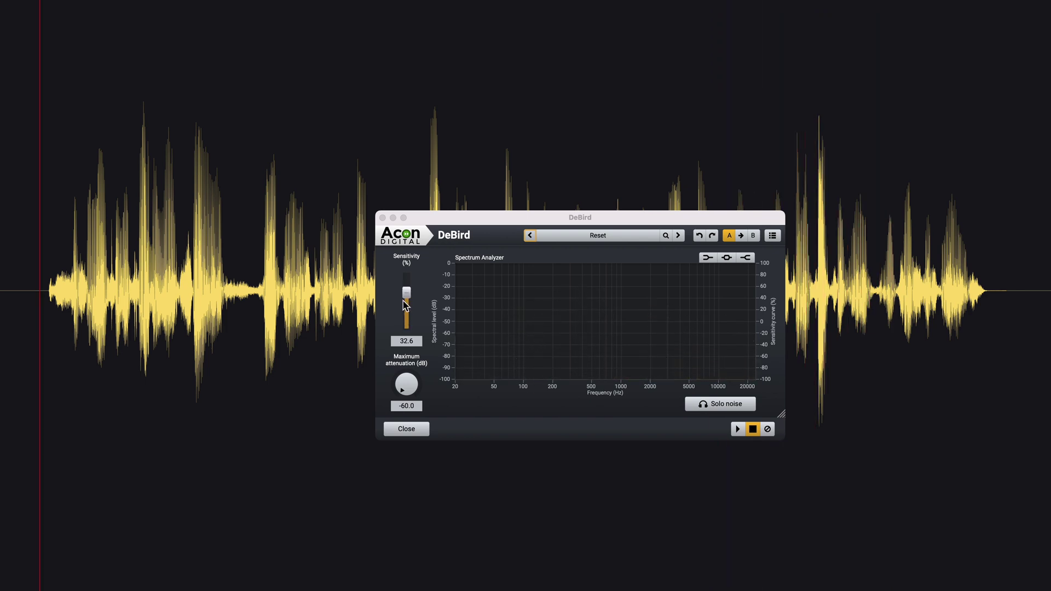
Solo the bird noise and lower DeBird sensitivity to 16.9%, auditioning the change
{"action": "left_click", "coordinate": [723, 405]}
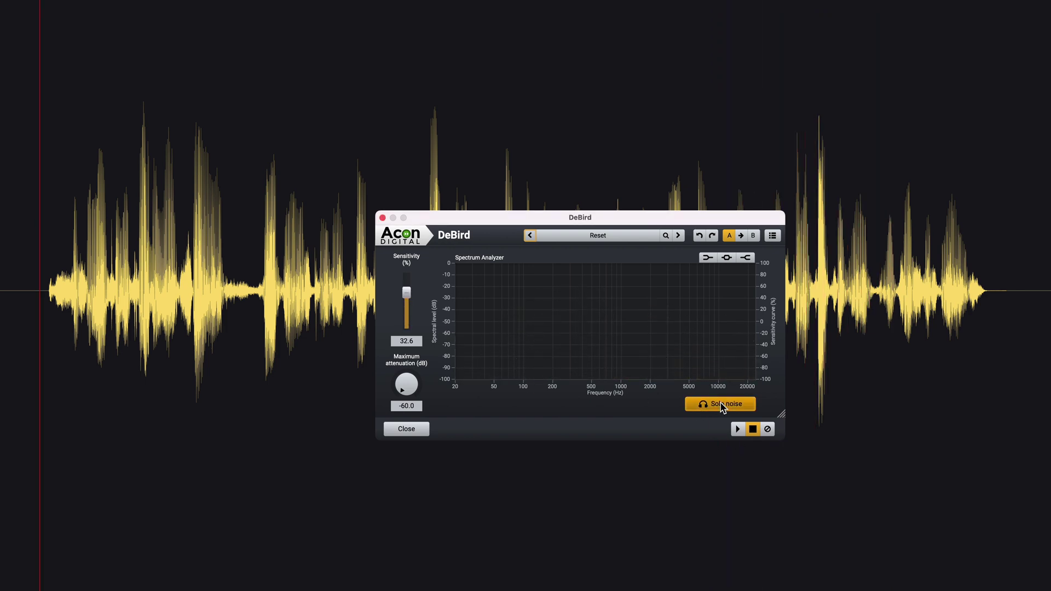
{"action": "key", "text": "space"}
{"action": "left_click_drag", "start_coordinate": [408, 294], "coordinate": [408, 301]}
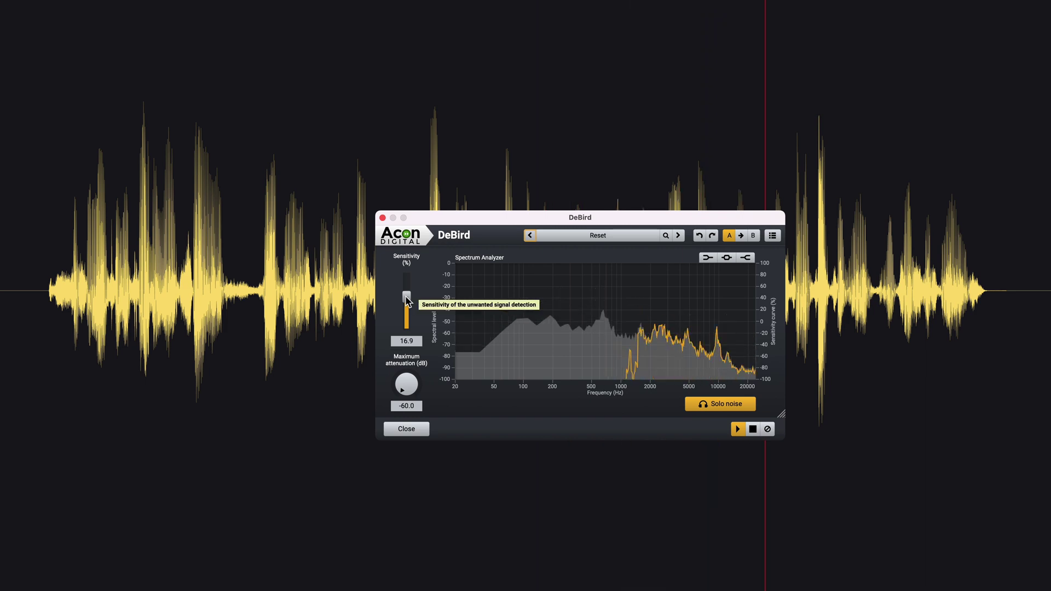
{"action": "key", "text": "space"}
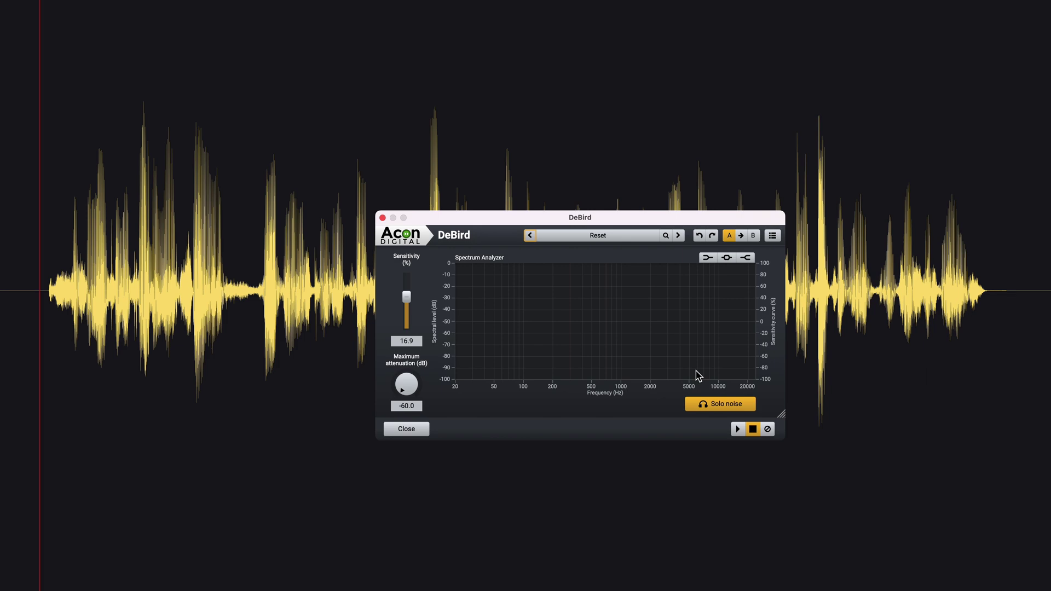
{"action": "key", "text": "space"}
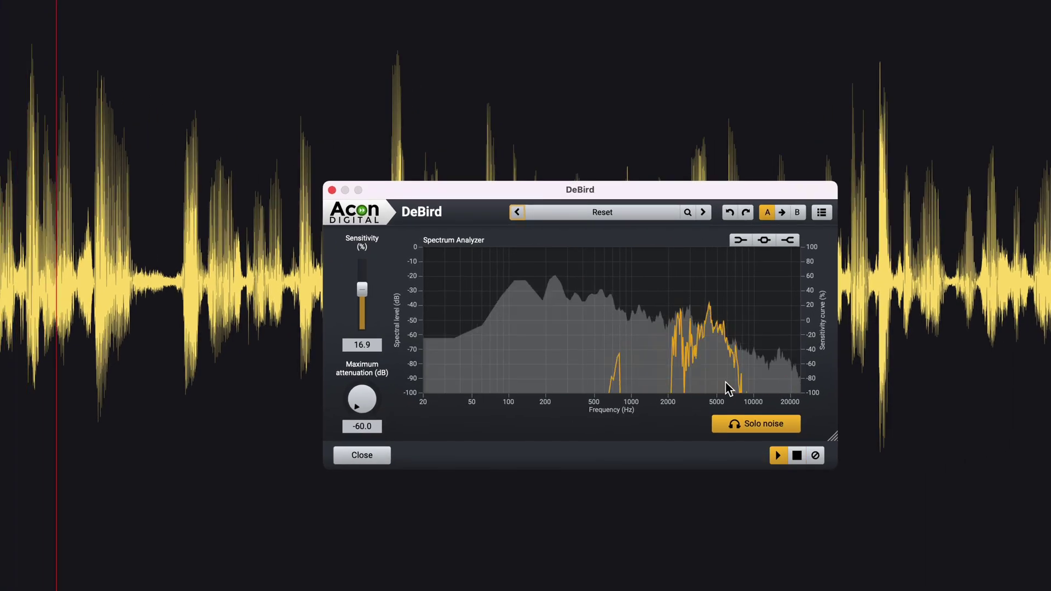
{"action": "key", "text": "space"}
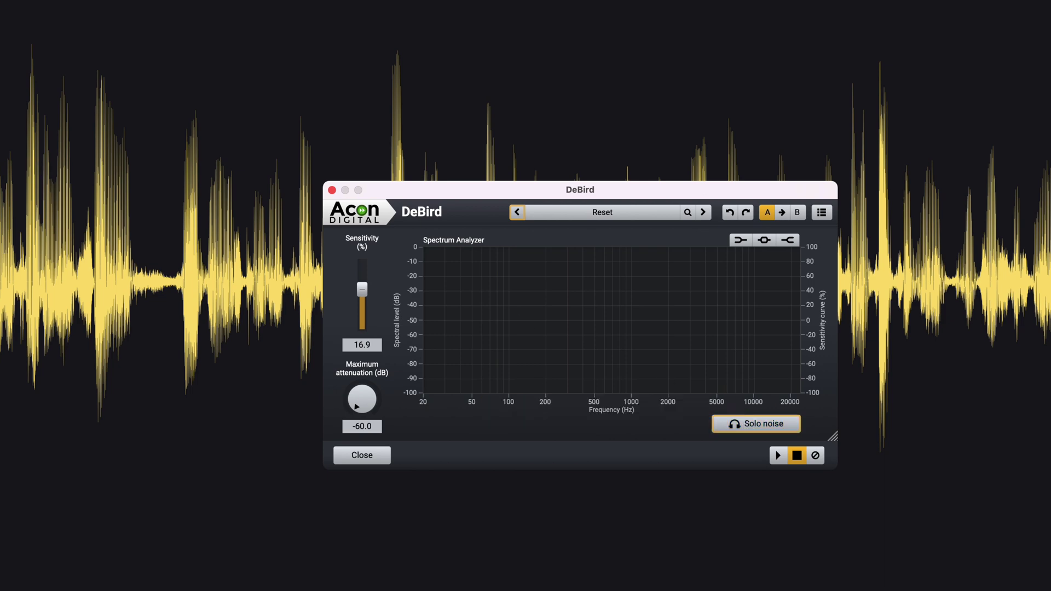
Check the result, then apply DeBird to the dialogue from 1.708 s to 12.138 s
{"action": "key", "text": "space"}
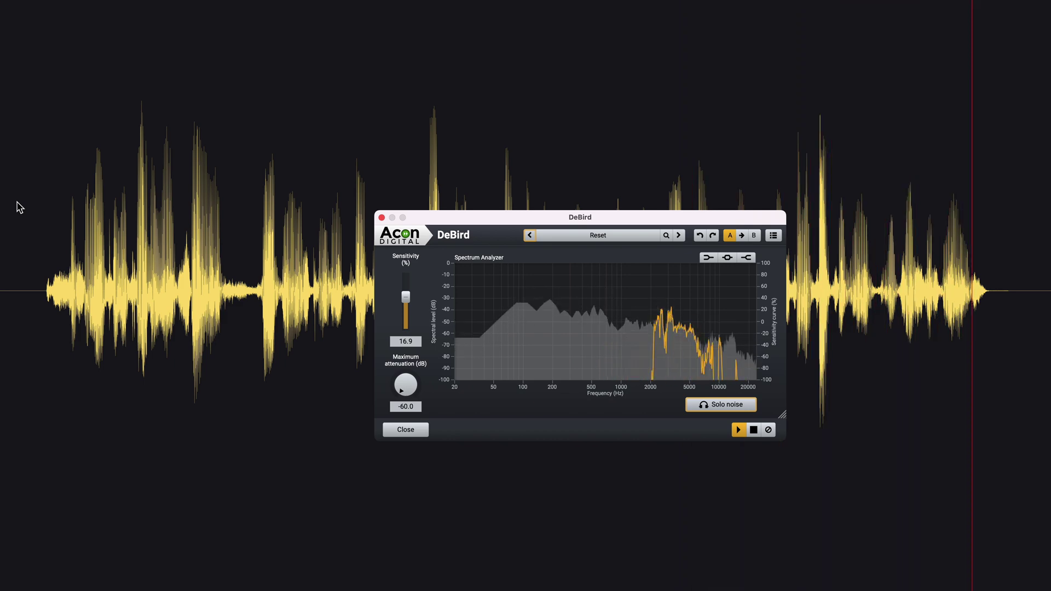
{"action": "key", "text": "space"}
{"action": "left_click_drag", "start_coordinate": [81, 204], "coordinate": [1042, 208]}
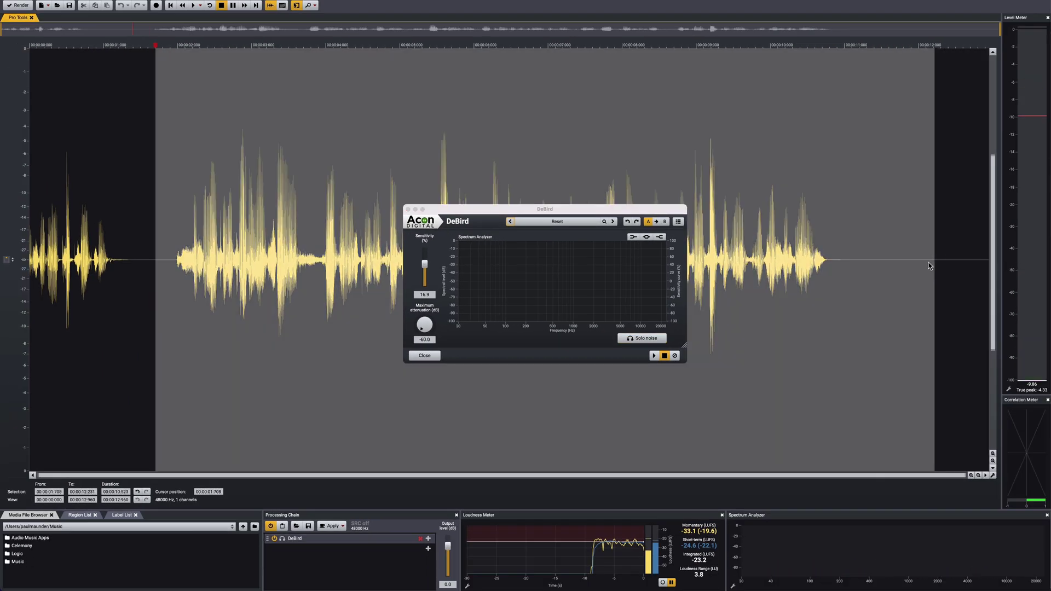
{"action": "left_click", "coordinate": [331, 527]}
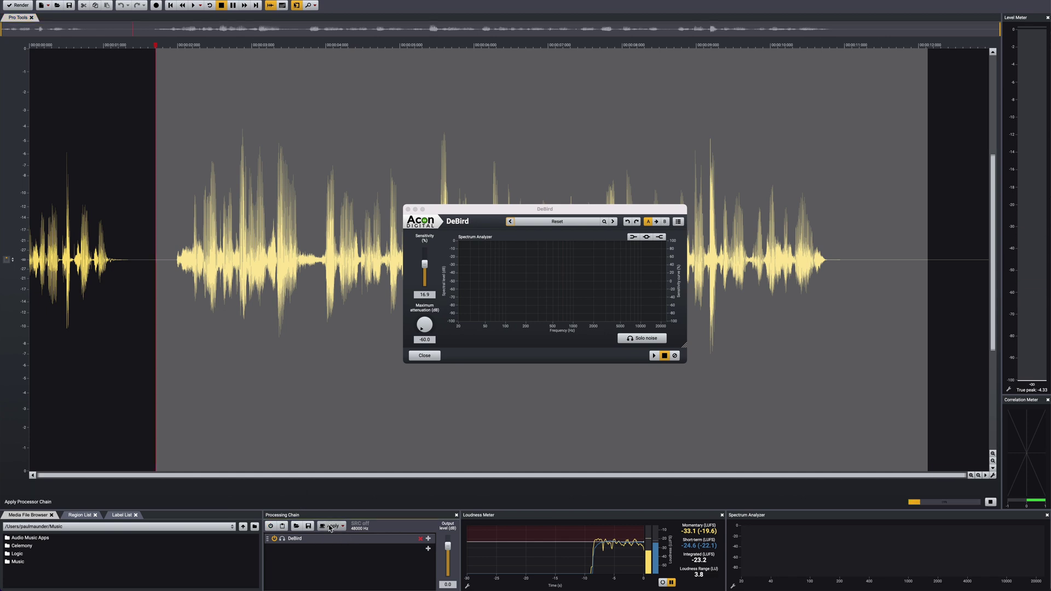
Render the DeBird-cleaned audio back as Birds-Xfer_03-01, then select the Circular Saw_02 clip
{"action": "left_click", "coordinate": [17, 6]}
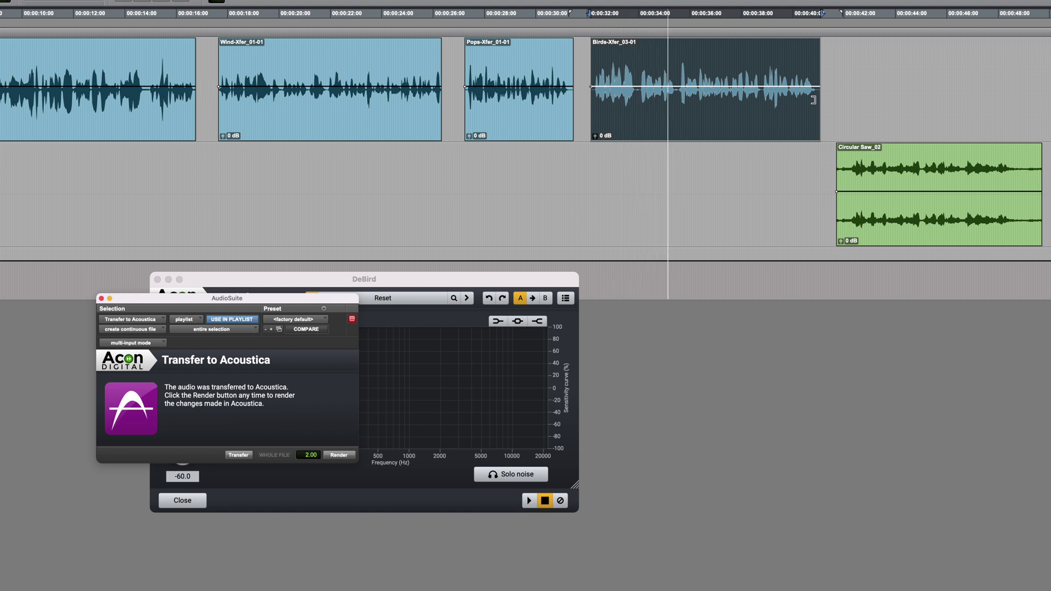
{"action": "key", "text": "space"}
{"action": "left_click", "coordinate": [927, 225]}
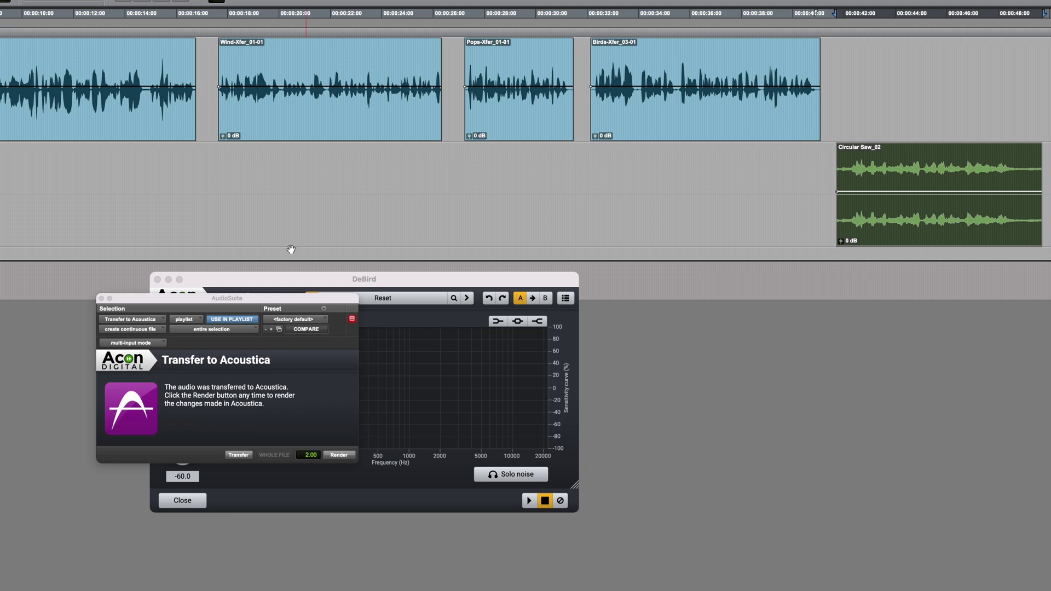
Close DeBird and open Acon Digital Extract:Dialogue for Circular Saw_02, moving its window aside
{"action": "left_click", "coordinate": [158, 280]}
{"action": "left_click", "coordinate": [272, 7]}
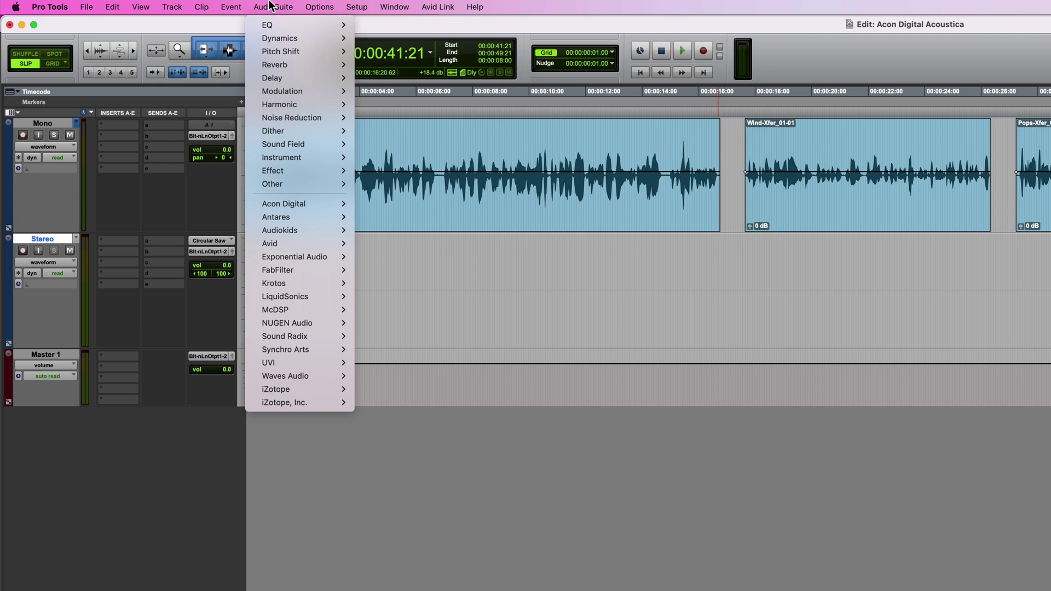
{"action": "mouse_move", "coordinate": [300, 205]}
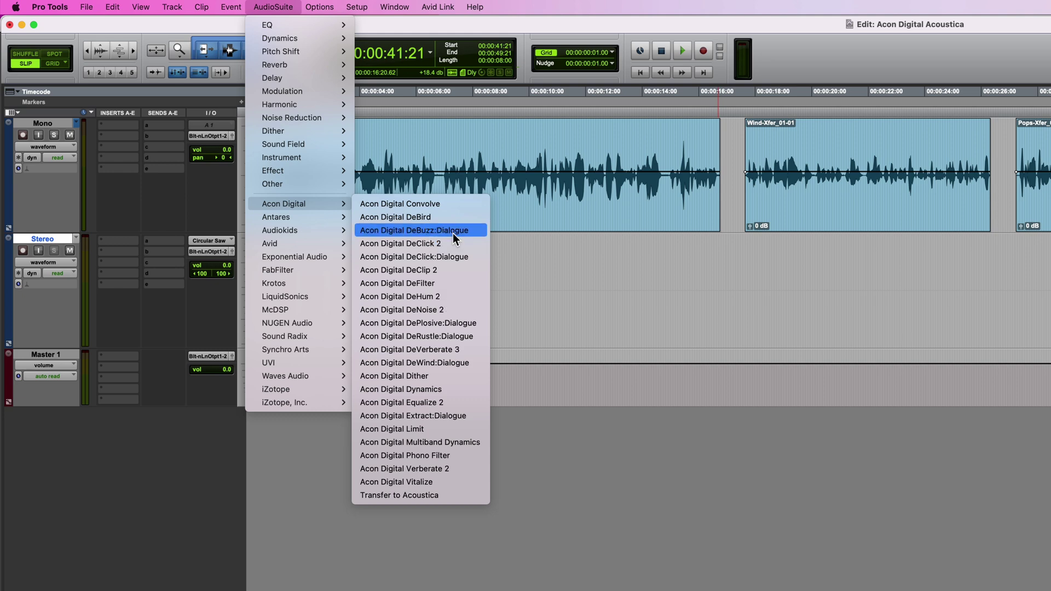
{"action": "left_click", "coordinate": [432, 415]}
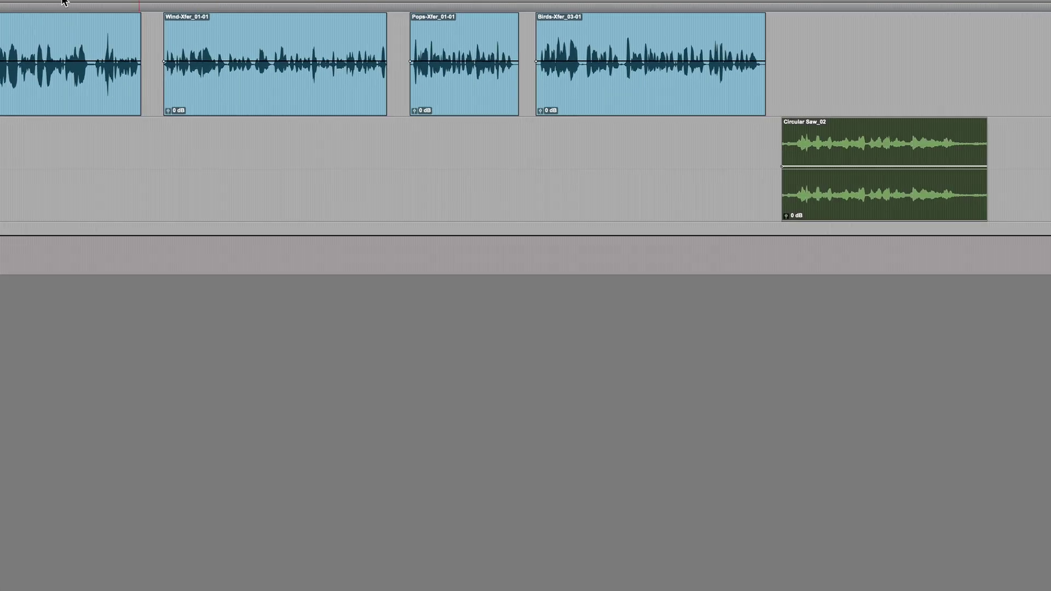
{"action": "left_click_drag", "start_coordinate": [398, 276], "coordinate": [865, 219]}
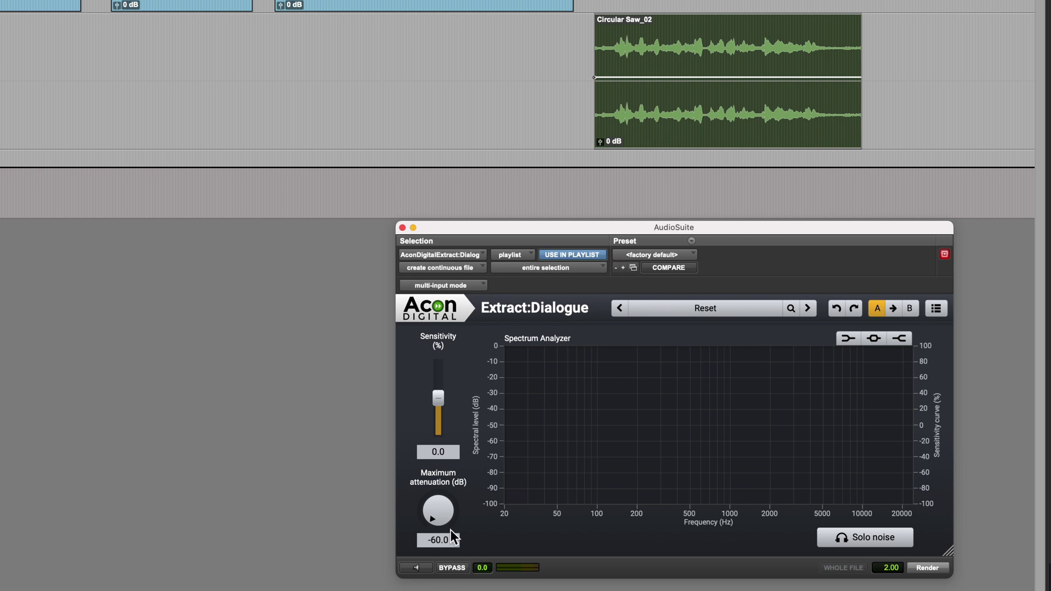
Preview Circular Saw_02 with Extract:Dialogue at -0.8% sensitivity and -44.9 dB maximum attenuation
{"action": "left_click_drag", "start_coordinate": [429, 511], "coordinate": [480, 349]}
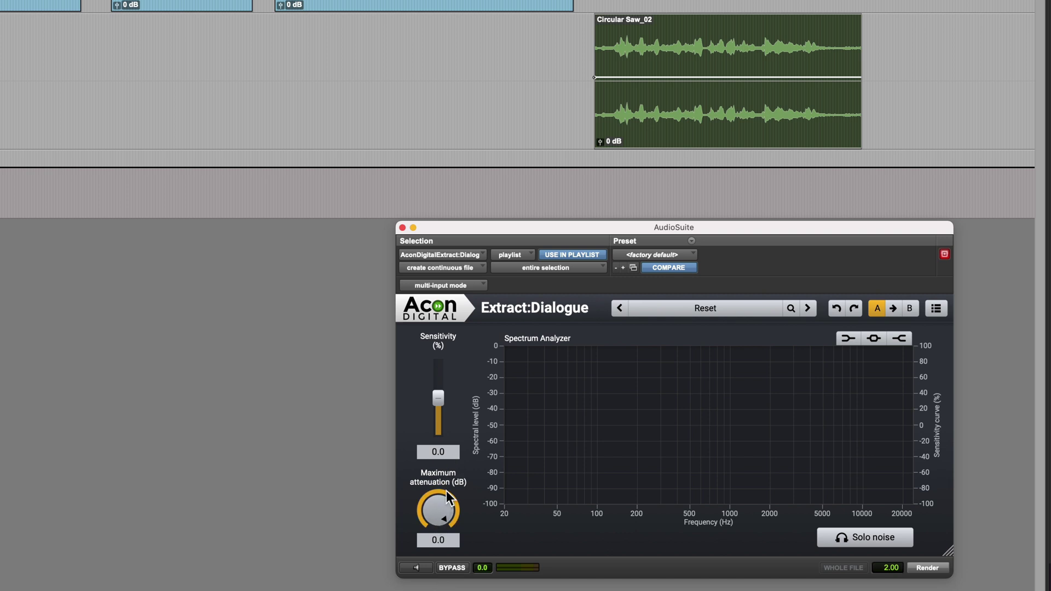
{"action": "left_click", "coordinate": [416, 567]}
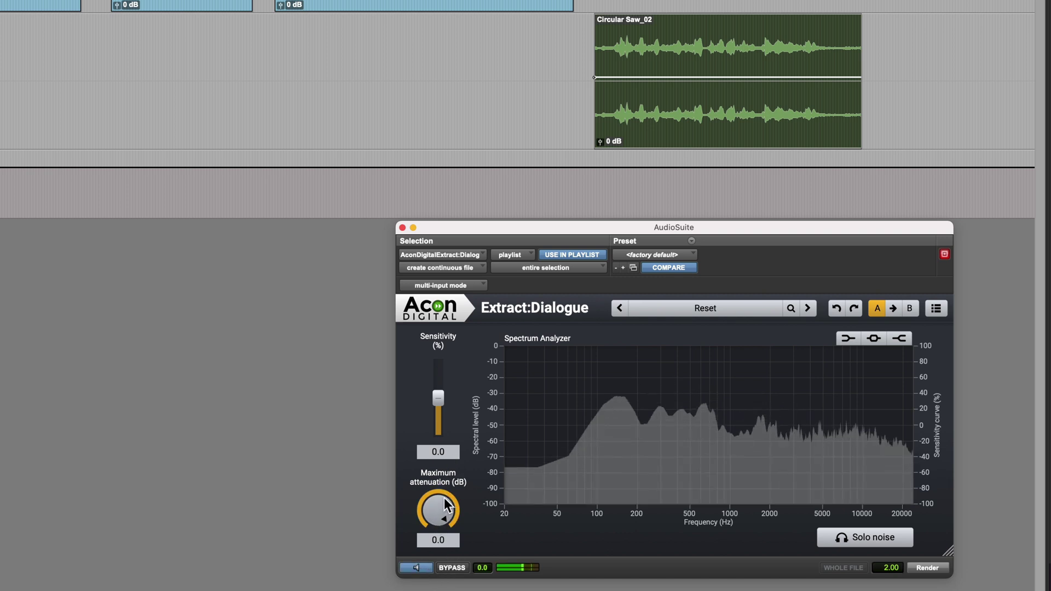
{"action": "left_click_drag", "start_coordinate": [446, 505], "coordinate": [423, 534]}
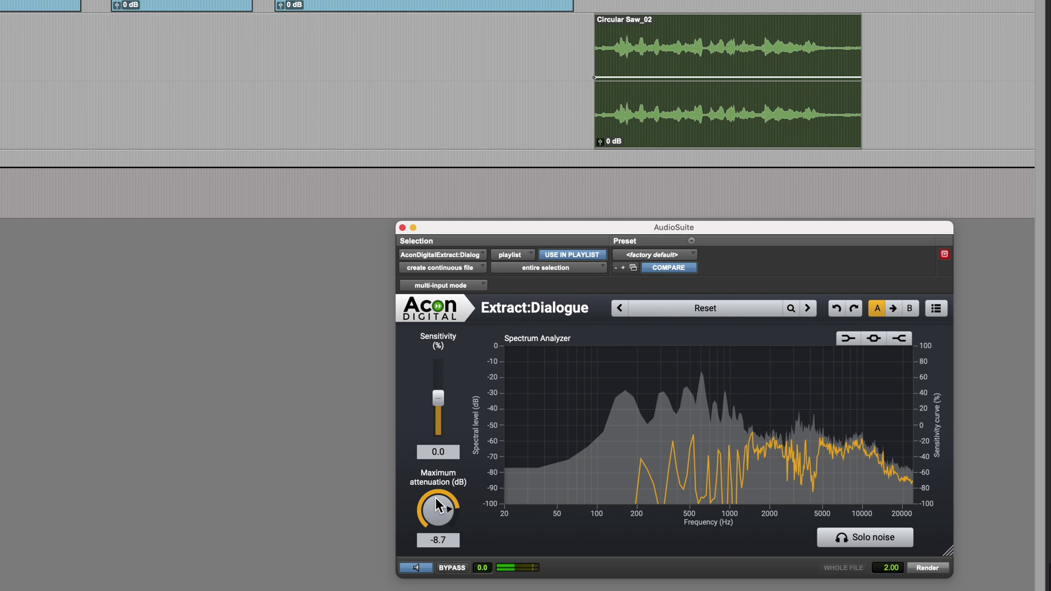
{"action": "left_click_drag", "start_coordinate": [435, 497], "coordinate": [395, 590]}
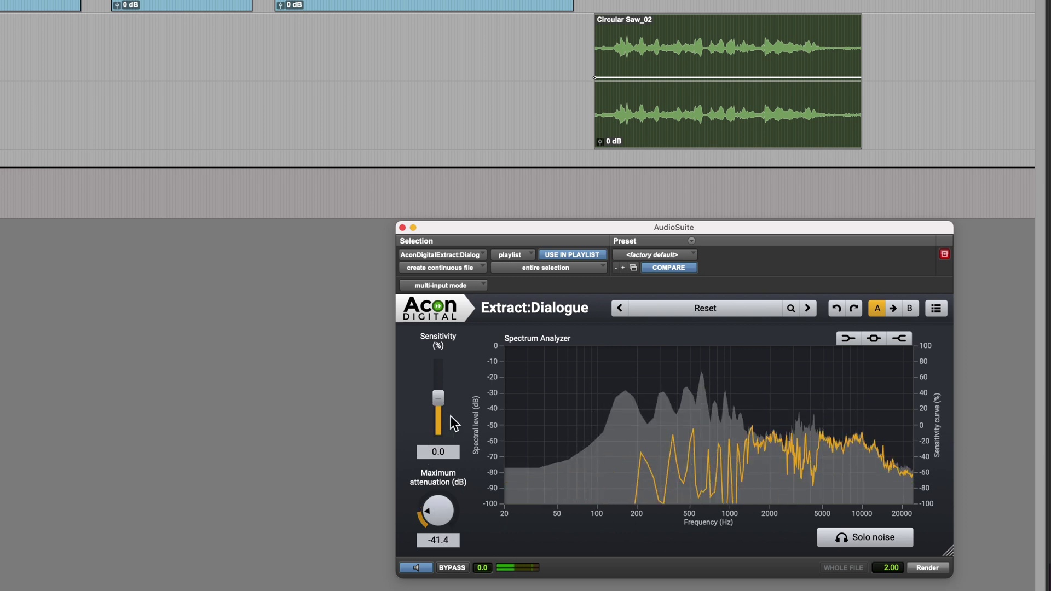
{"action": "left_click", "coordinate": [864, 542]}
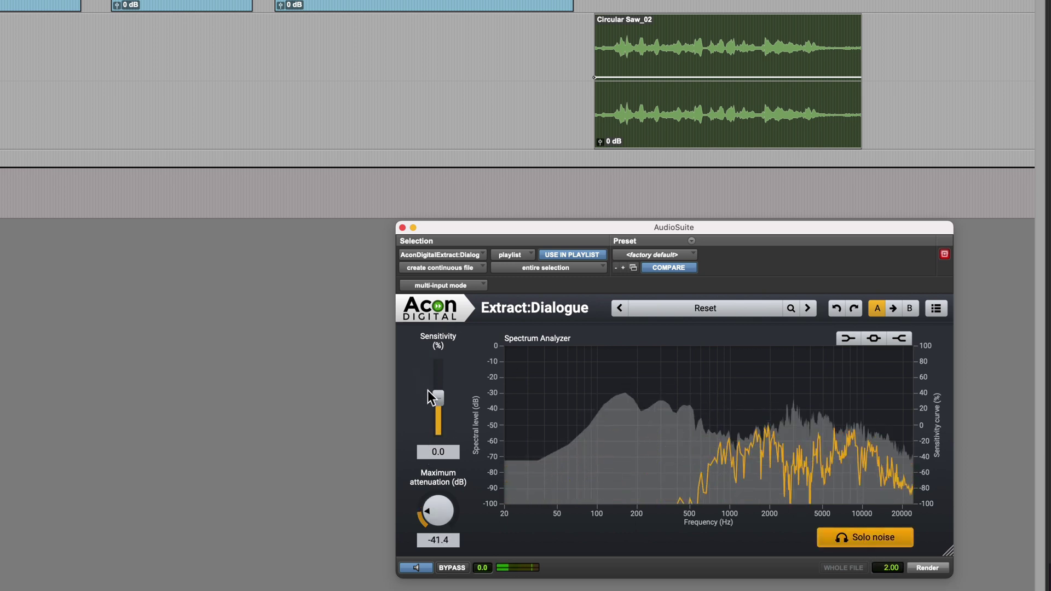
{"action": "mouse_move", "coordinate": [438, 395]}
{"action": "left_mouse_down"}
{"action": "mouse_move", "coordinate": [440, 350]}
{"action": "mouse_move", "coordinate": [432, 399]}
{"action": "left_mouse_up"}
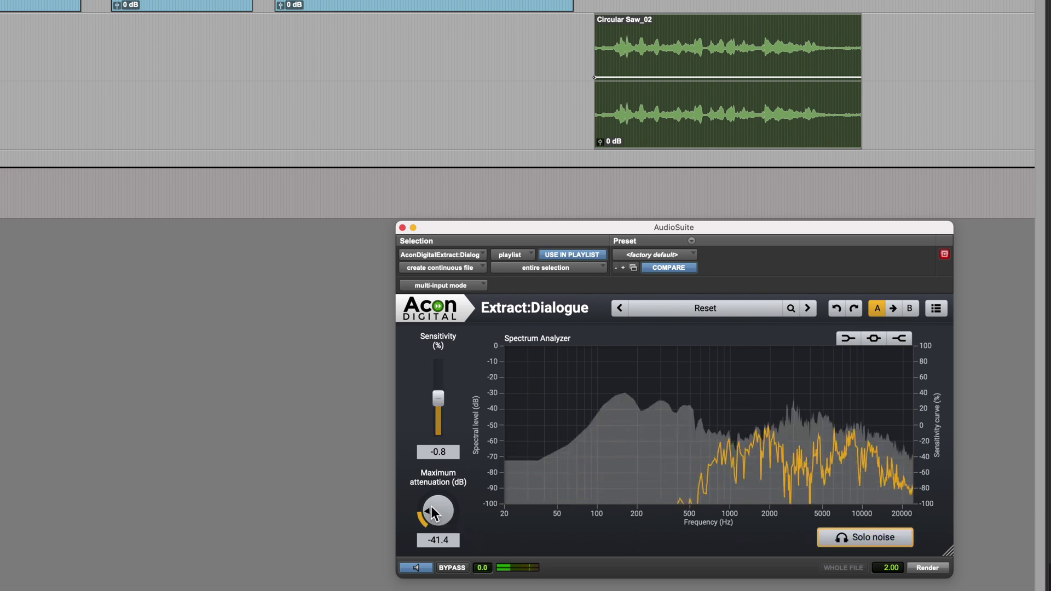
{"action": "left_click_drag", "start_coordinate": [432, 507], "coordinate": [427, 522]}
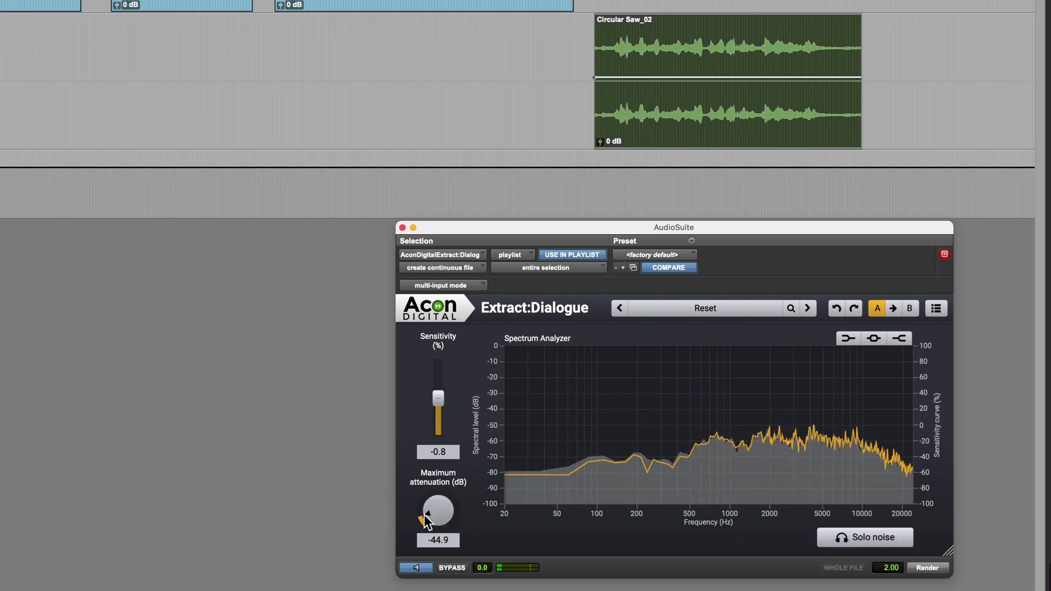
{"action": "left_click", "coordinate": [418, 568]}
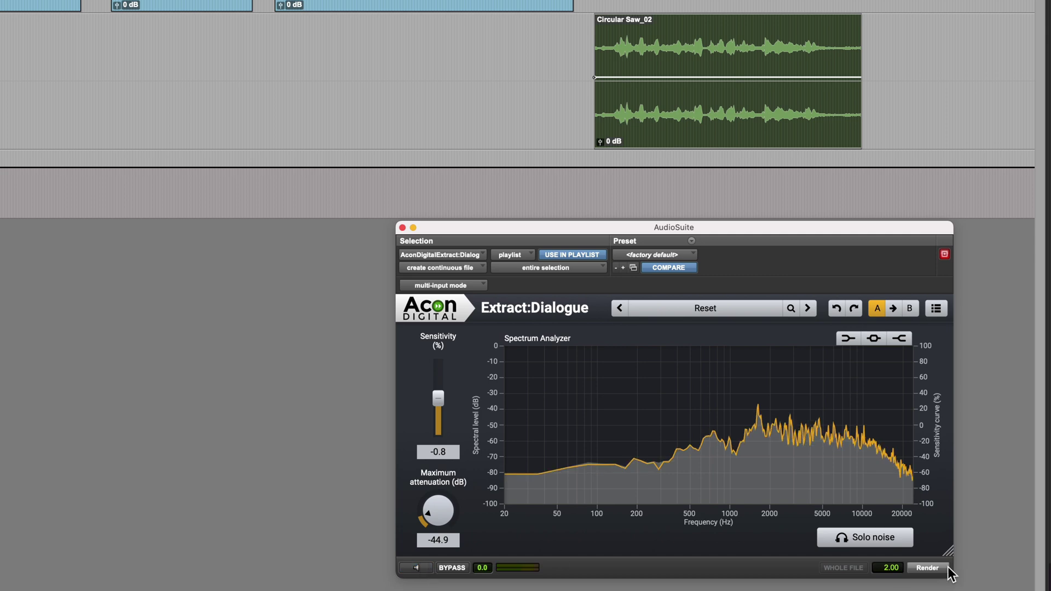
Render Extract:Dialogue onto the saw clip, creating Circular Saw-AcnDED_02-01
{"action": "left_click", "coordinate": [929, 569]}
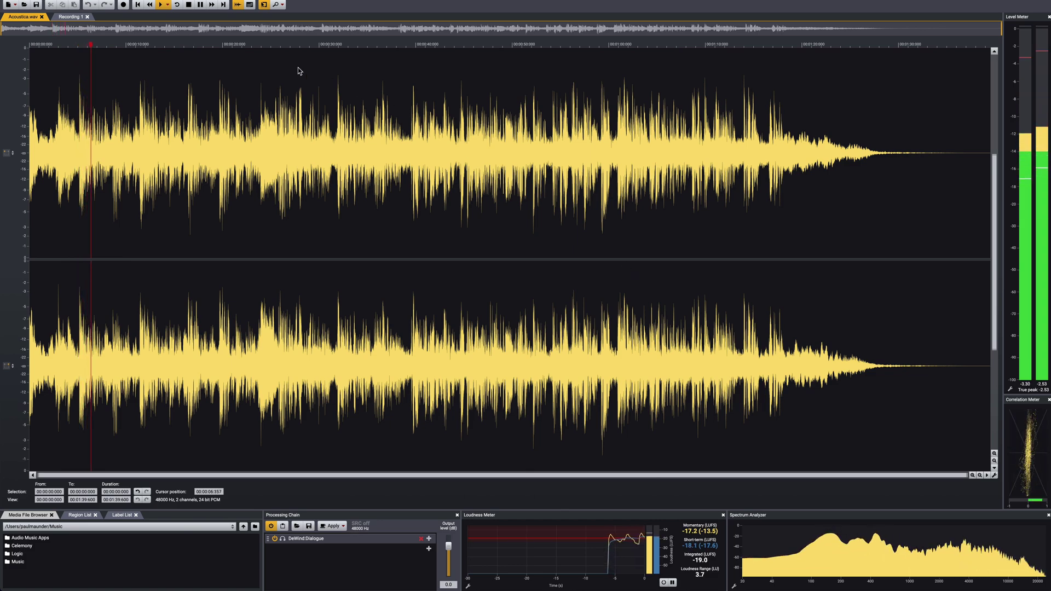
Switch Acoustica.wav to spectrogram view, then dismiss the Enhancement menu unused
{"action": "left_click", "coordinate": [249, 6]}
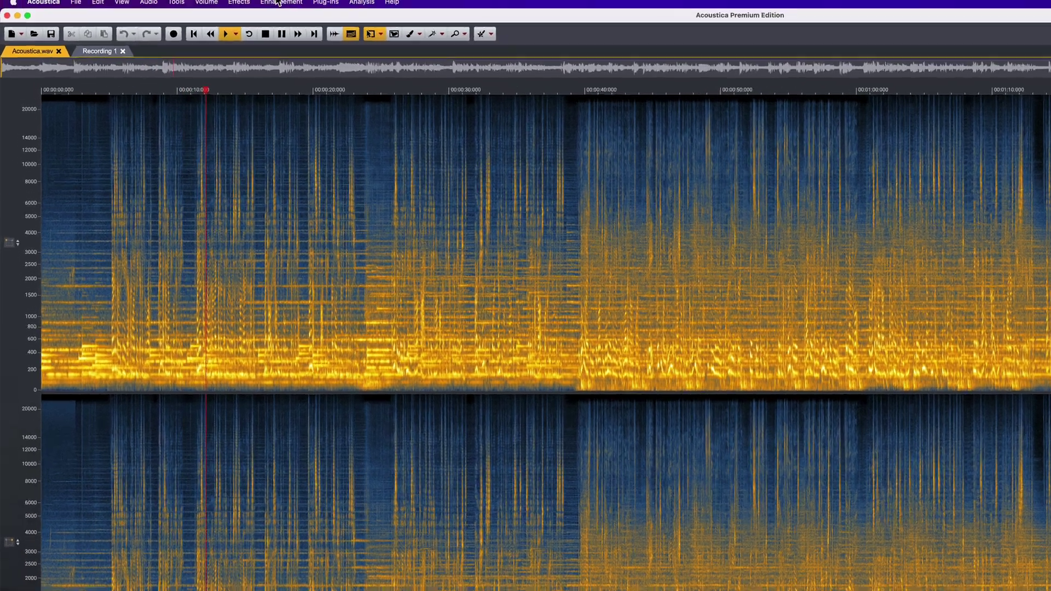
{"action": "left_click", "coordinate": [199, 5]}
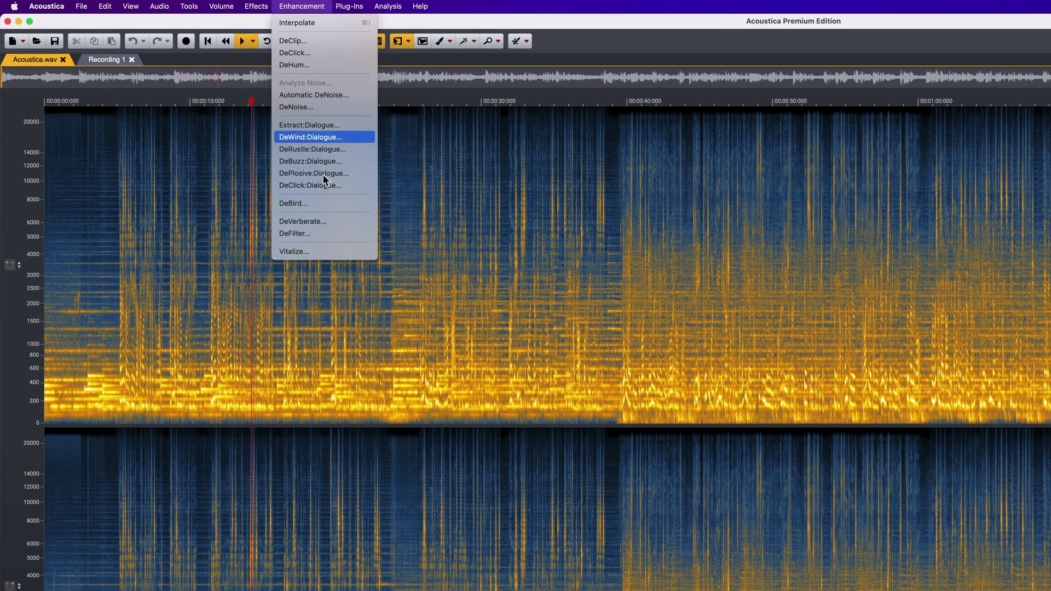
{"action": "left_click", "coordinate": [590, 290]}
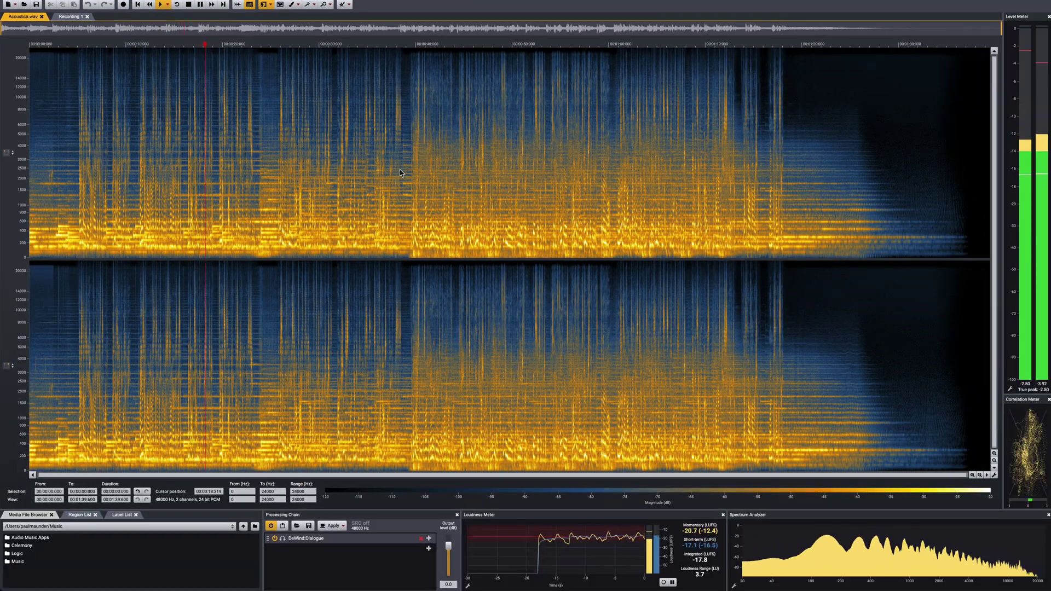